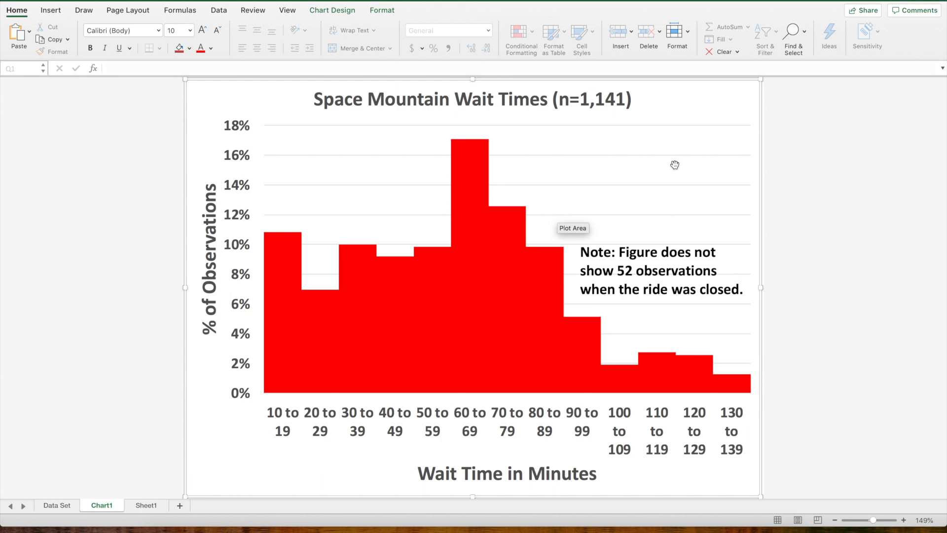
- On Sheet1, calculate the skewness of the Wait column data in cell S3 with =skew(j2:j1142)
click(146, 504)
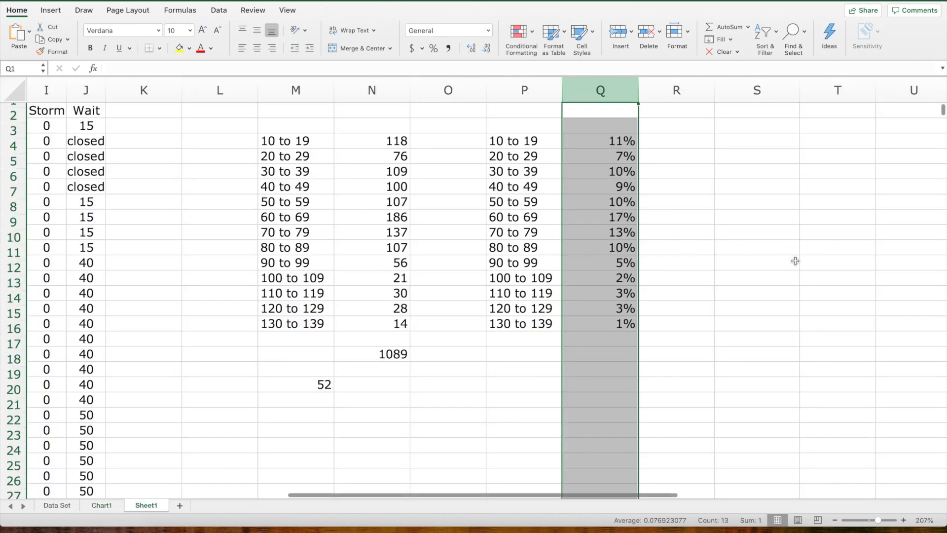
scroll(795, 261, right, 3)
scroll(457, 188, left, 6)
scroll(457, 187, left, 2)
scroll(458, 188, right, 10)
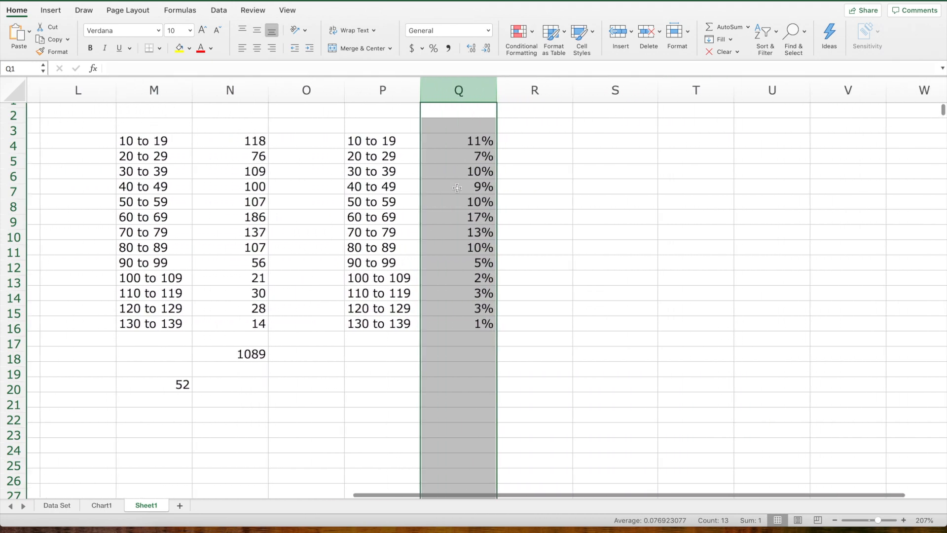
click(593, 139)
text(=skew)
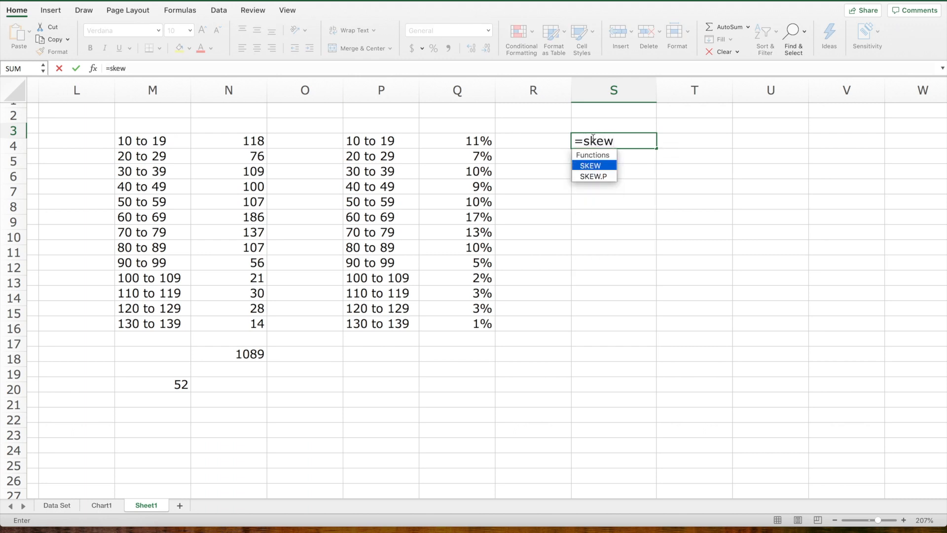
text(()
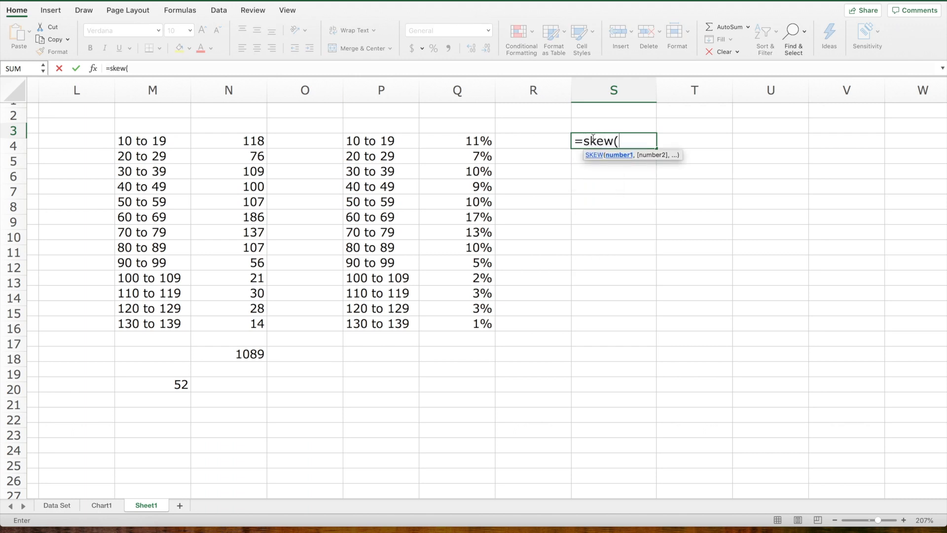
scroll(267, 252, left, 8)
scroll(267, 251, down, 15)
scroll(267, 251, left, 3)
scroll(267, 251, down, 20)
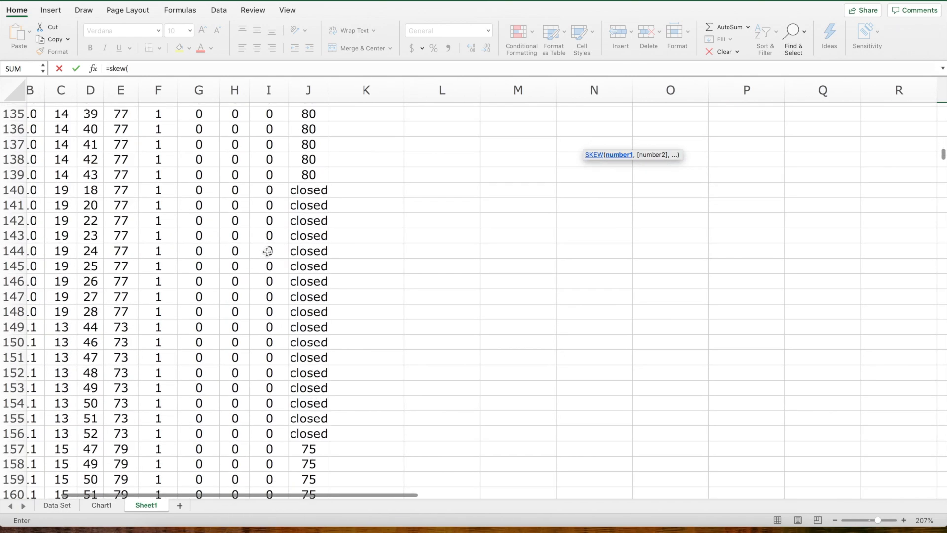
scroll(267, 252, down, 20)
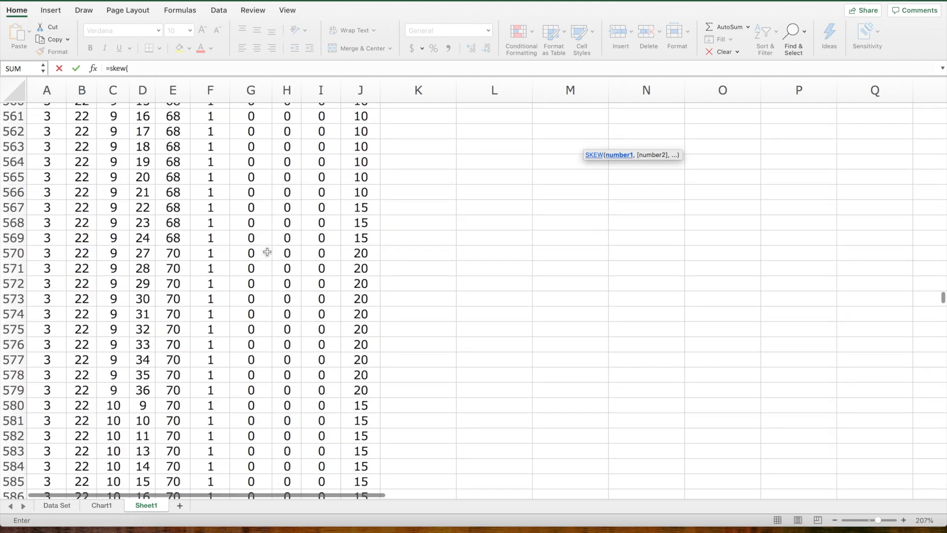
scroll(267, 252, down, 20)
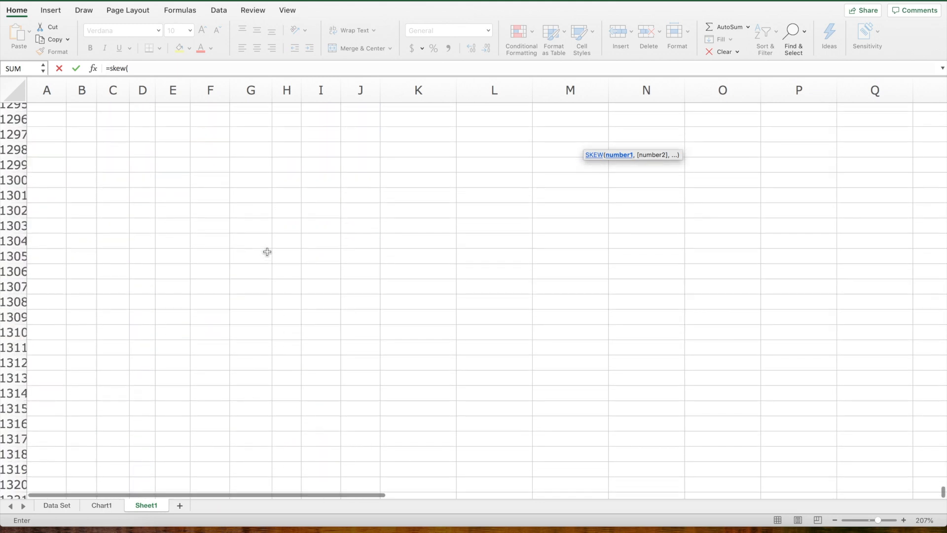
scroll(267, 252, up, 15)
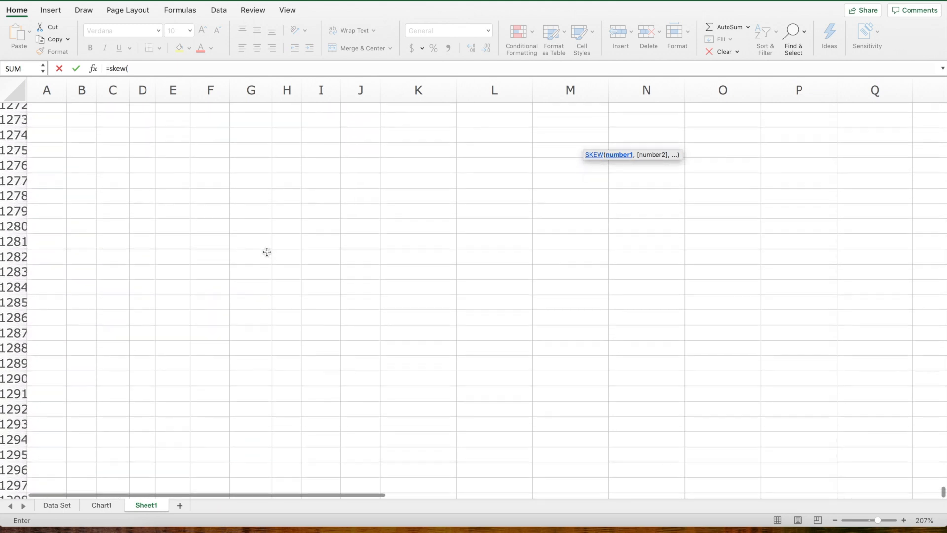
scroll(267, 251, up, 18)
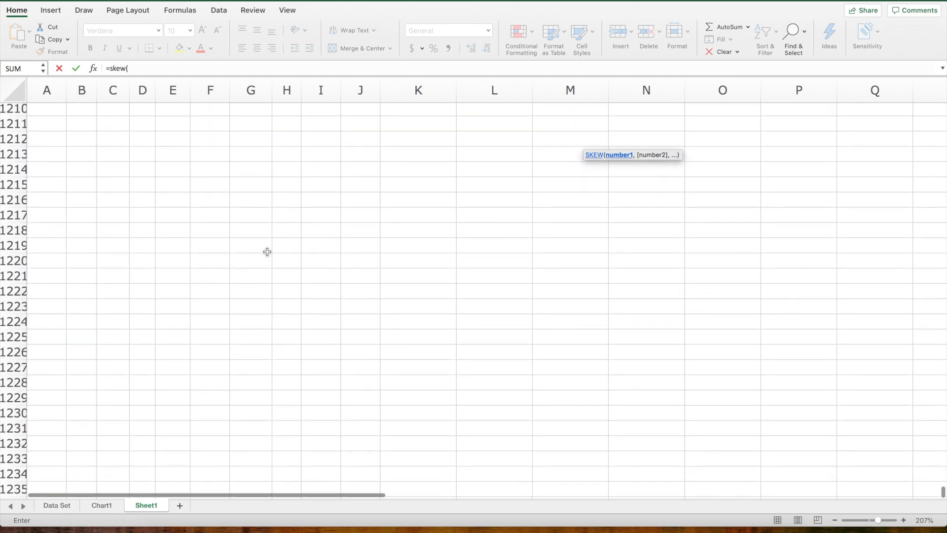
scroll(267, 251, up, 12)
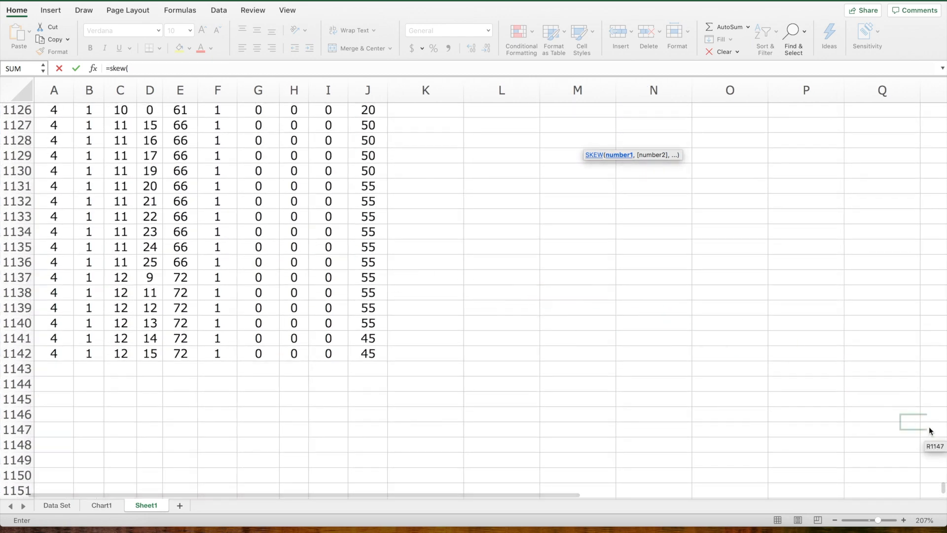
drag(942, 488, 936, 67)
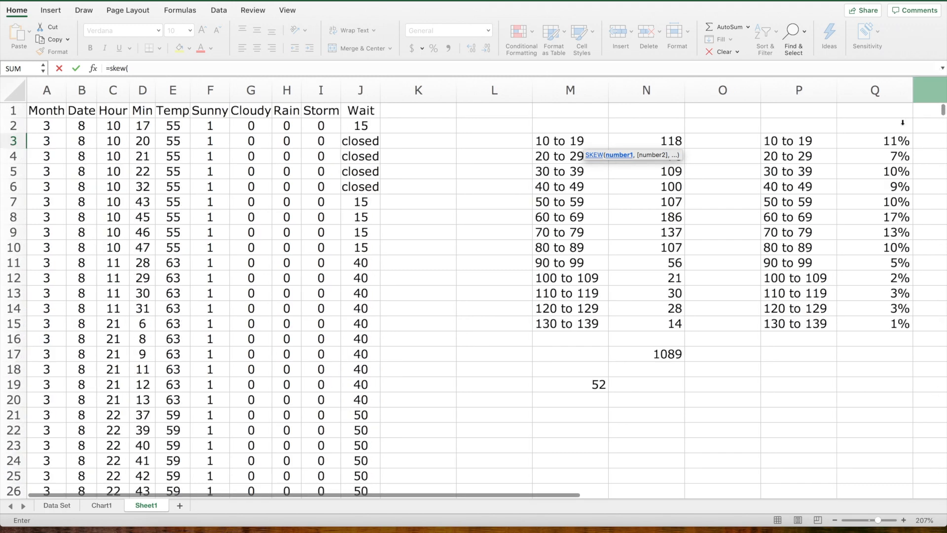
scroll(844, 213, right, 10)
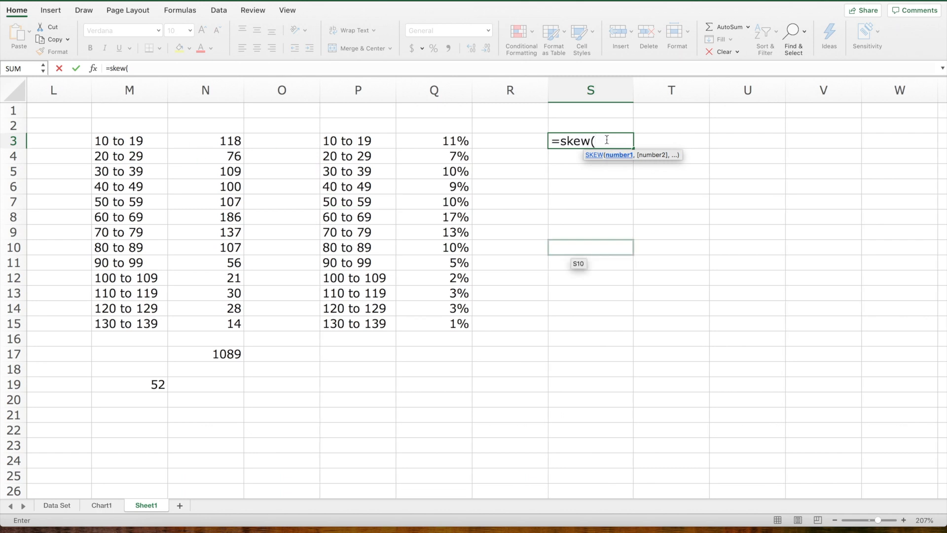
text(j2:j1142)
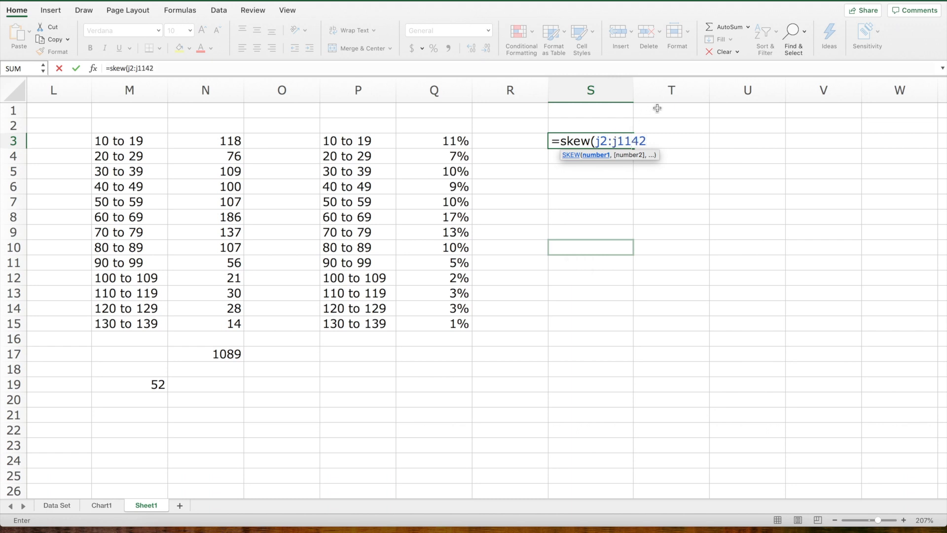
text())
key(Return)
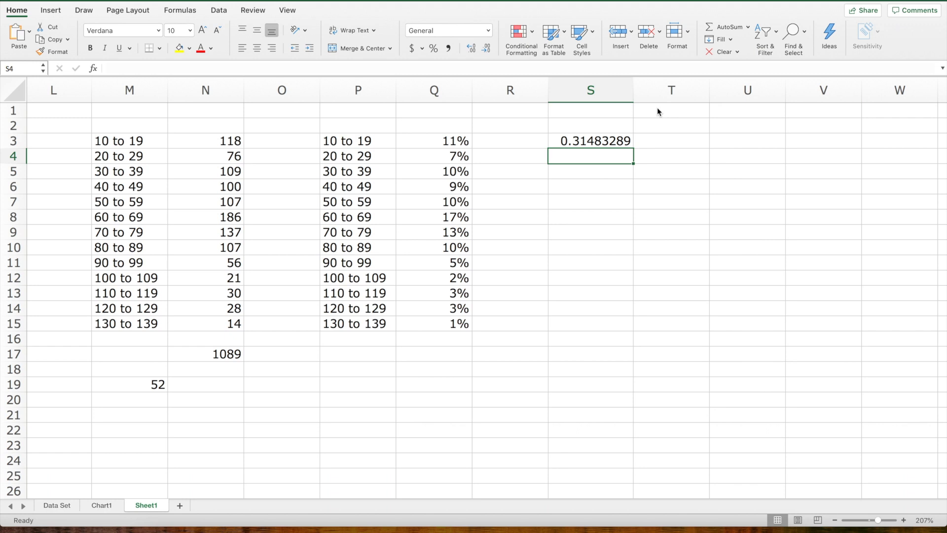
- Calculate the mean wait time in cell S5 with =average(j2:j1142)
key(Return)
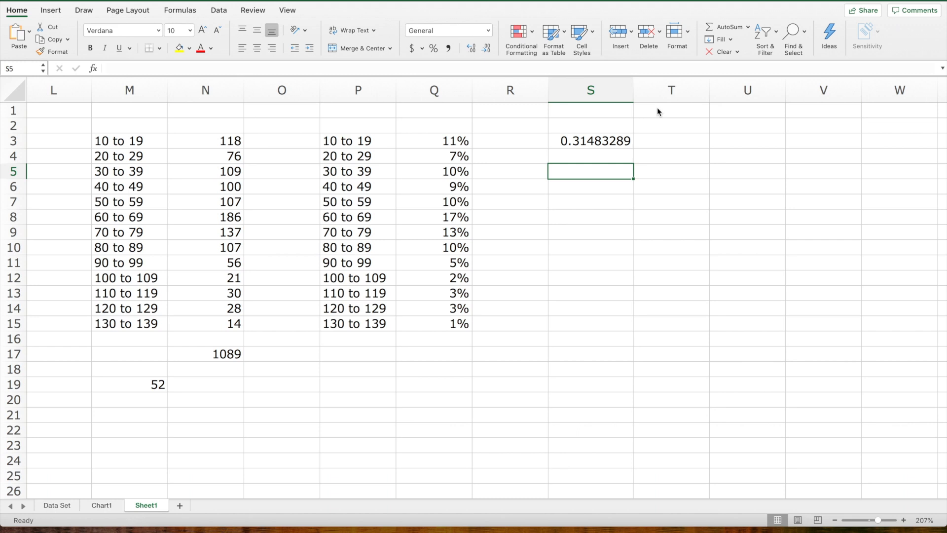
scroll(495, 169, right, 1)
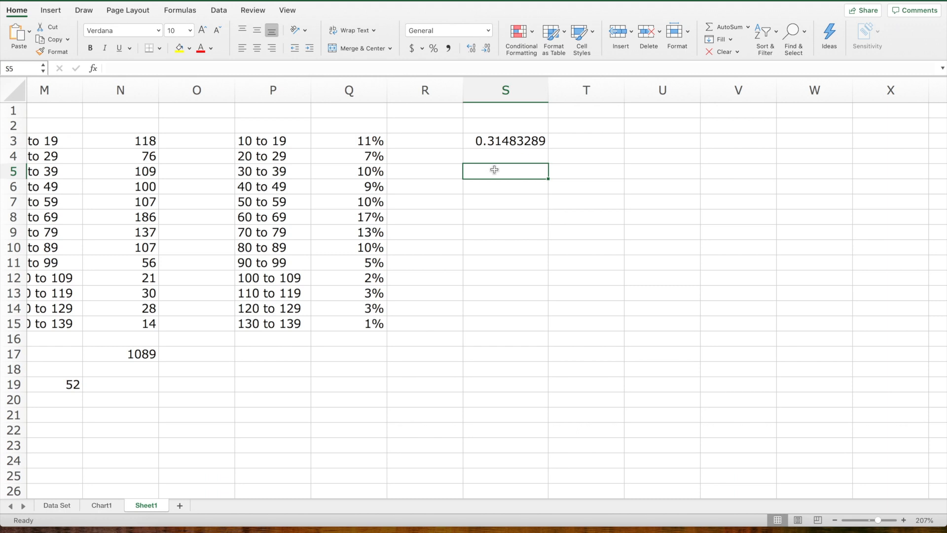
text(=avera)
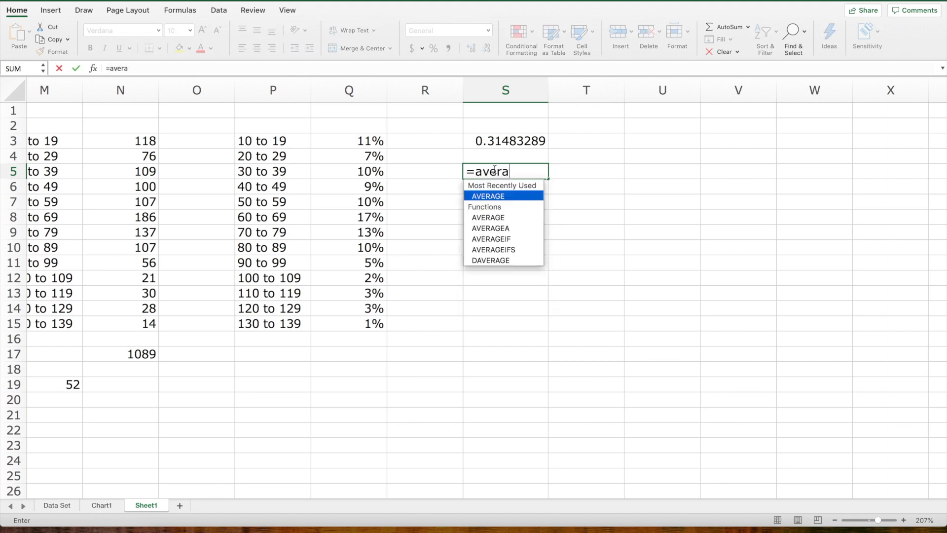
text(ge()
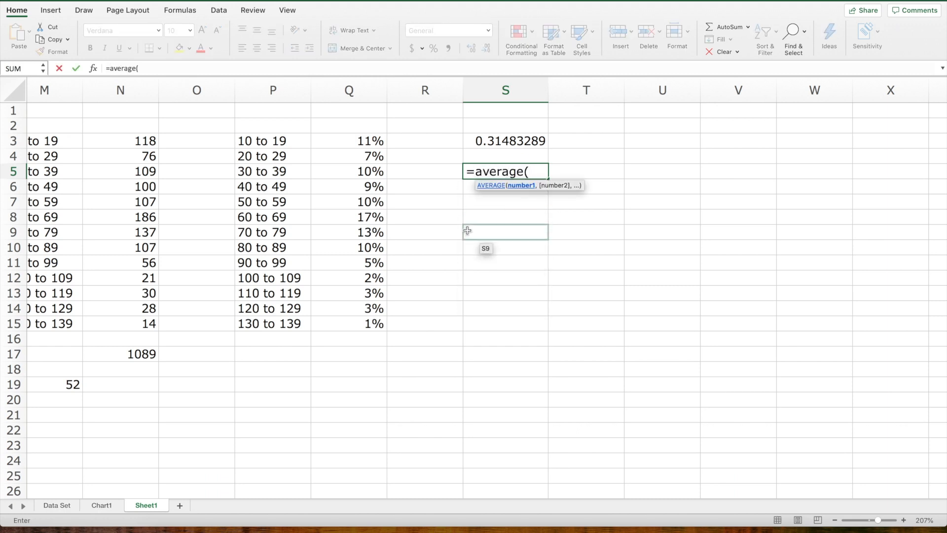
text(j2:j1142))
key(Return)
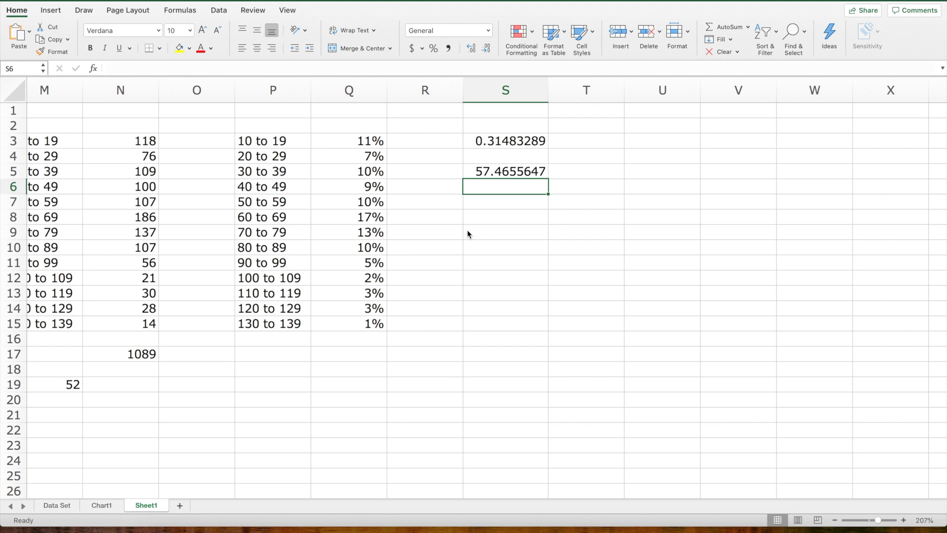
- Calculate the standard deviation of the wait times in cell S7 with =stdev(j2:j1142)
click(508, 205)
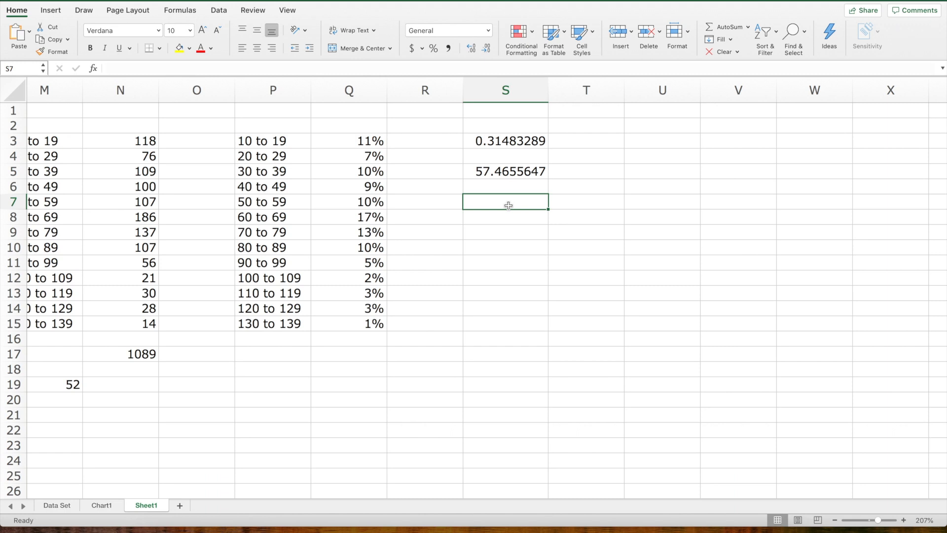
text(=s)
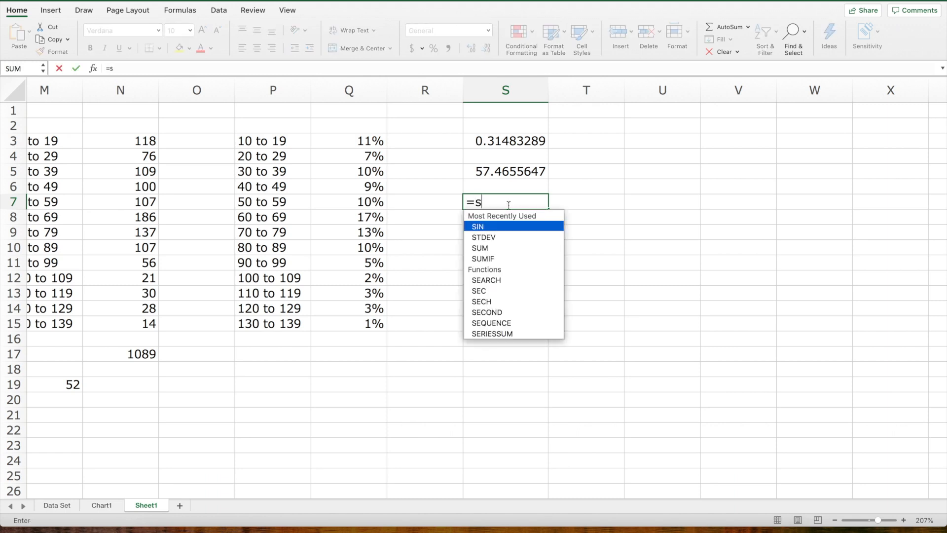
text(tdev()
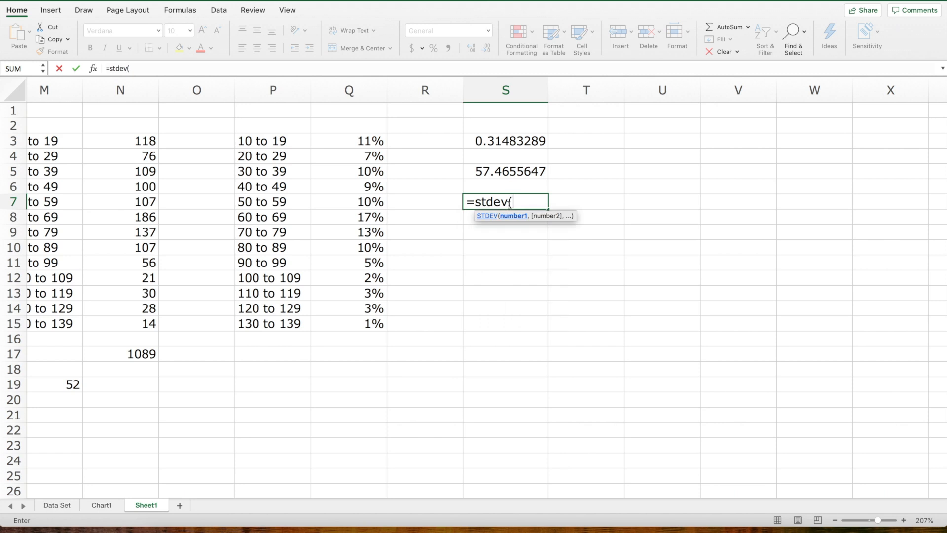
text(j2:j1142)
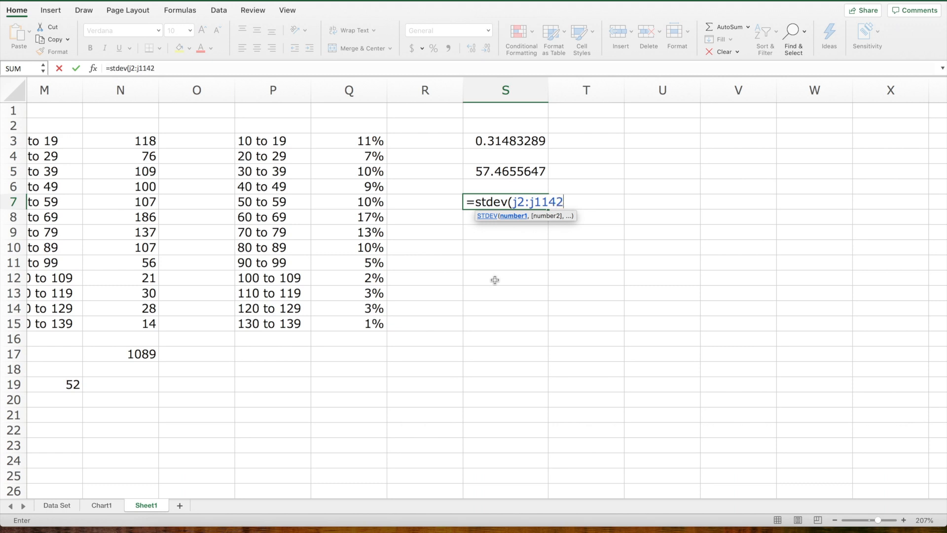
text())
key(Return)
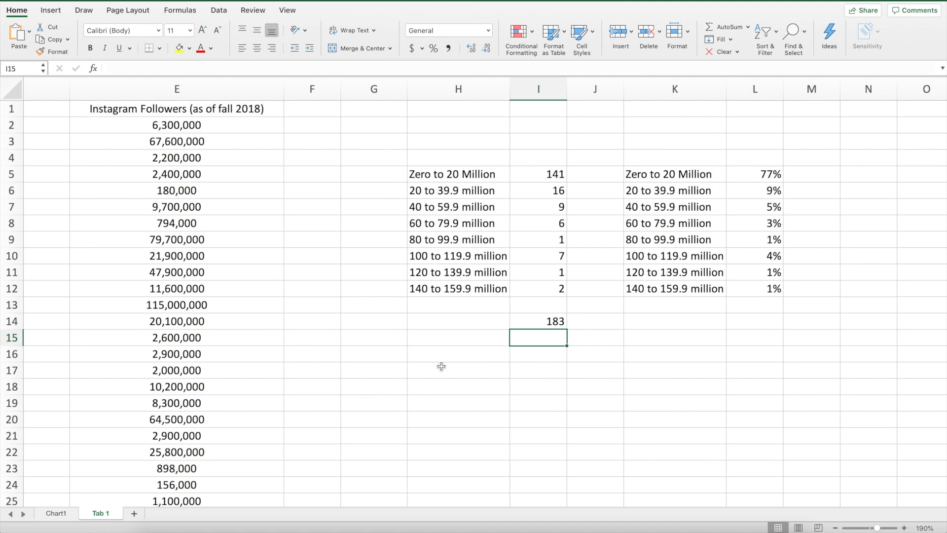
- In the celebrity workbook, review the Instagram Followers column, the follower ranges in column K and the histogram on Chart1
click(143, 84)
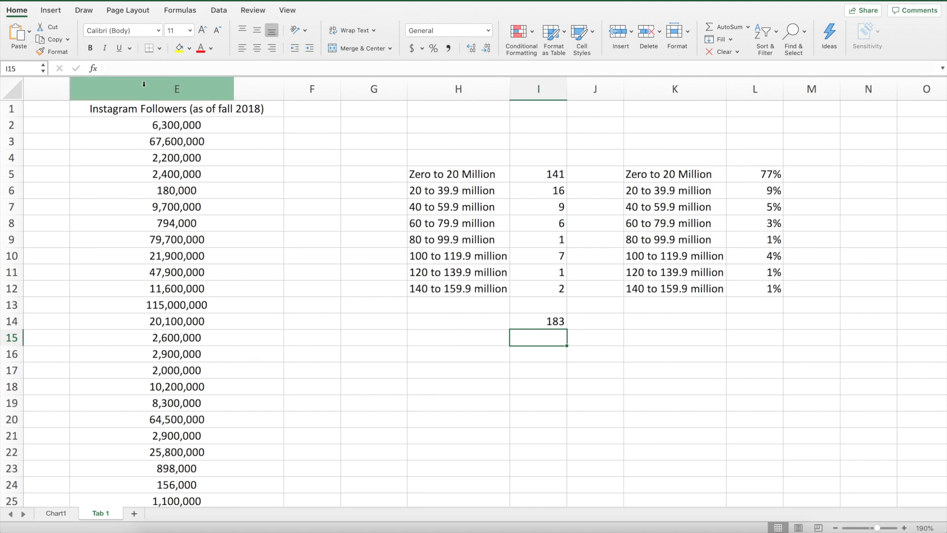
click(144, 84)
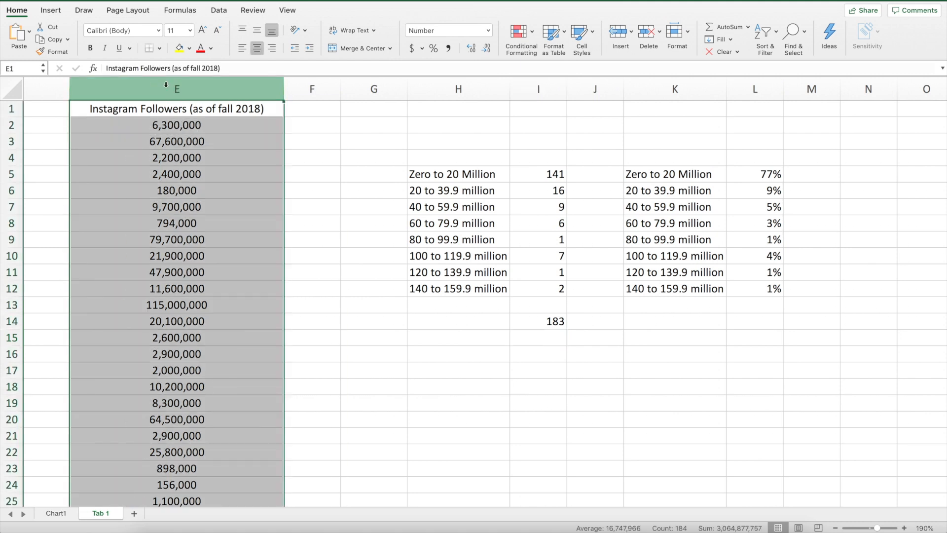
scroll(786, 182, right, 5)
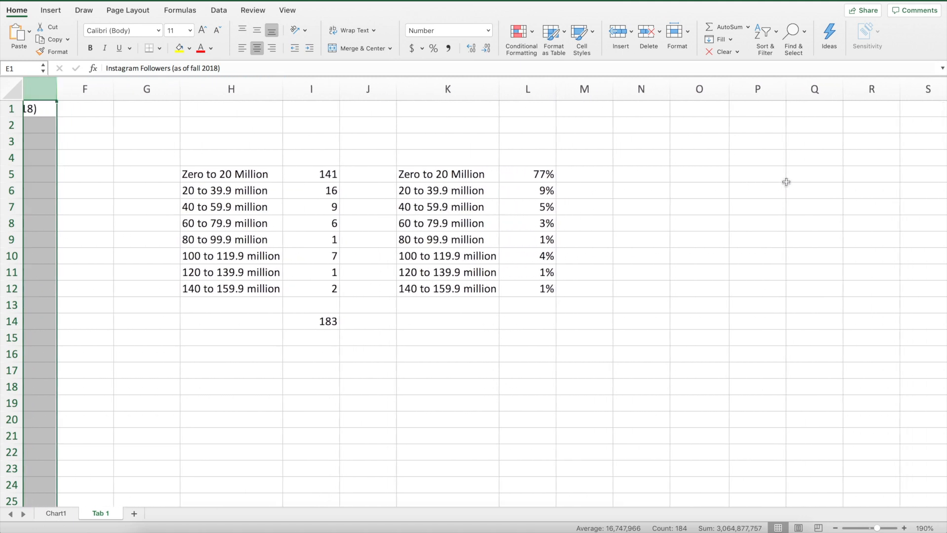
click(449, 171)
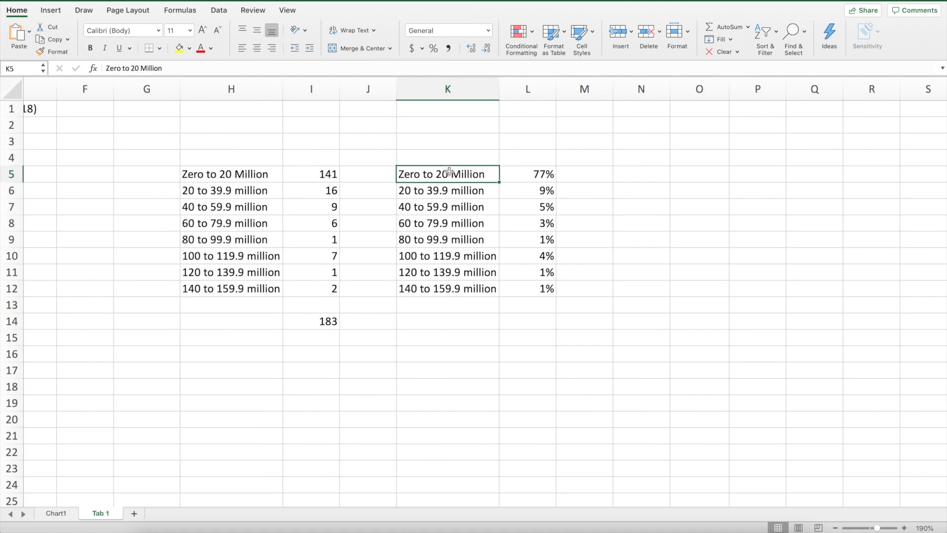
click(453, 289)
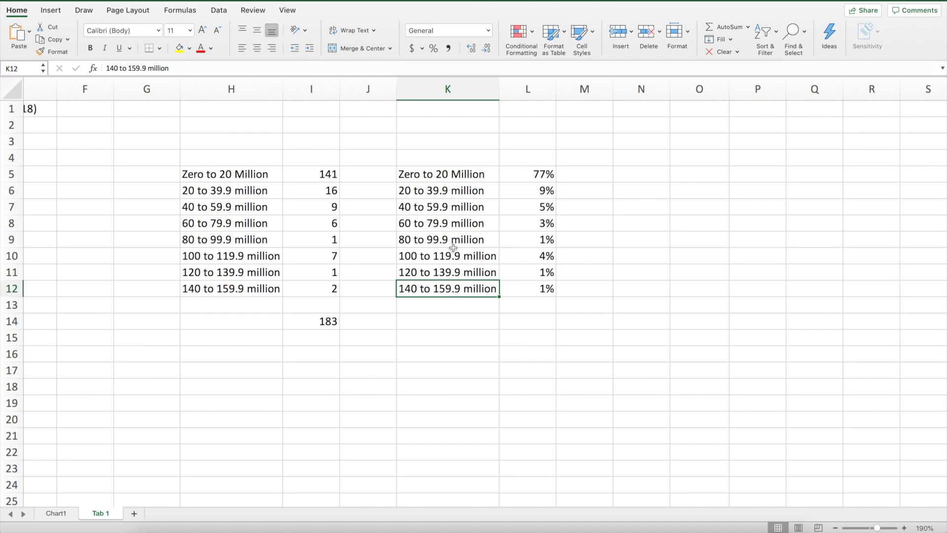
click(55, 513)
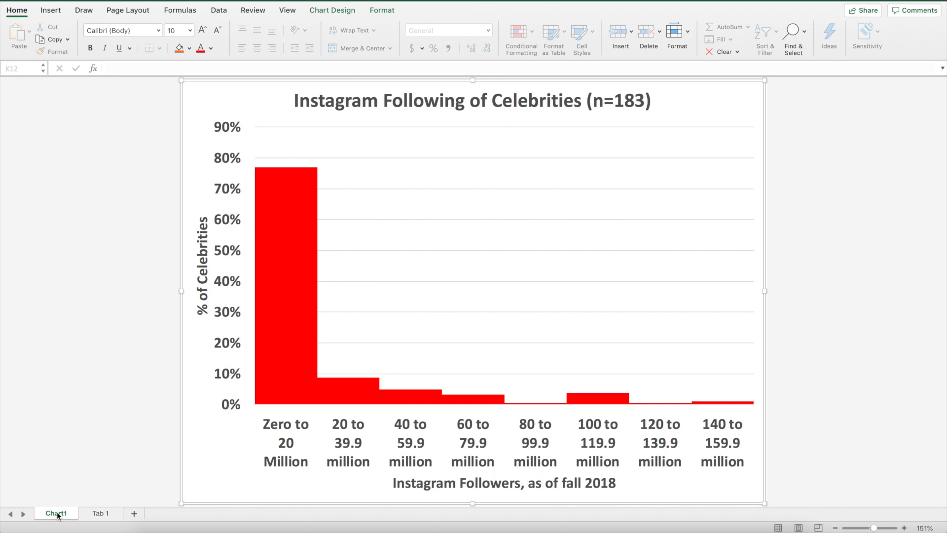
- On Tab 1, calculate the skewness of the Instagram Followers data in cell N5 with =skew(e2:e184)
click(99, 514)
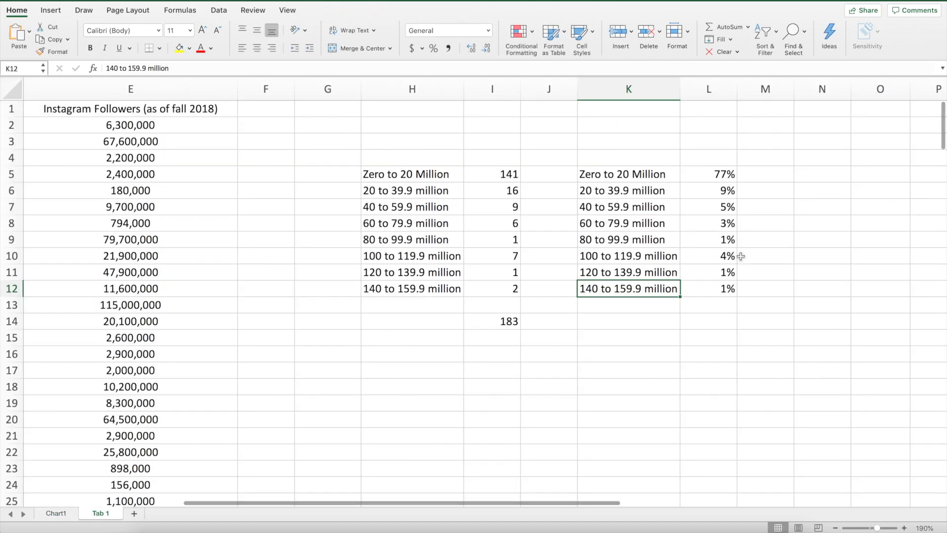
scroll(681, 253, right, 10)
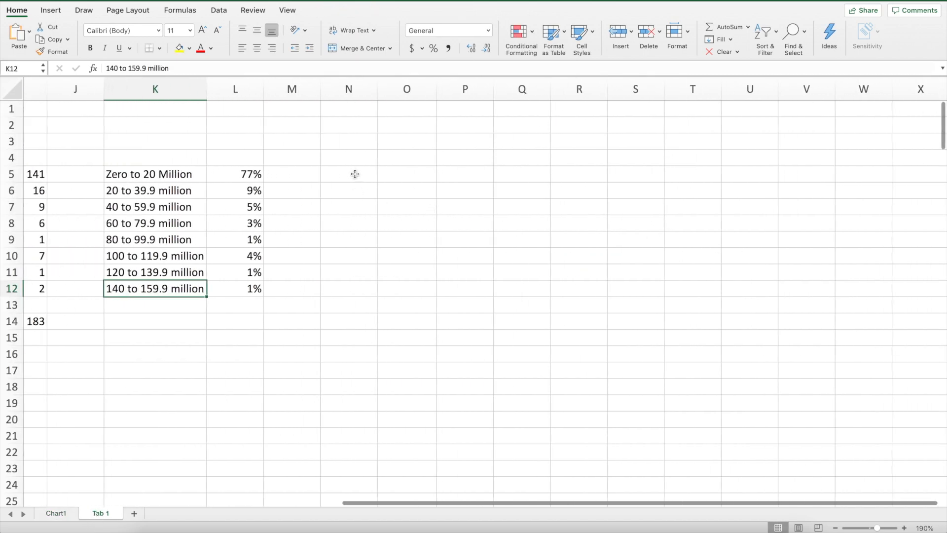
click(357, 175)
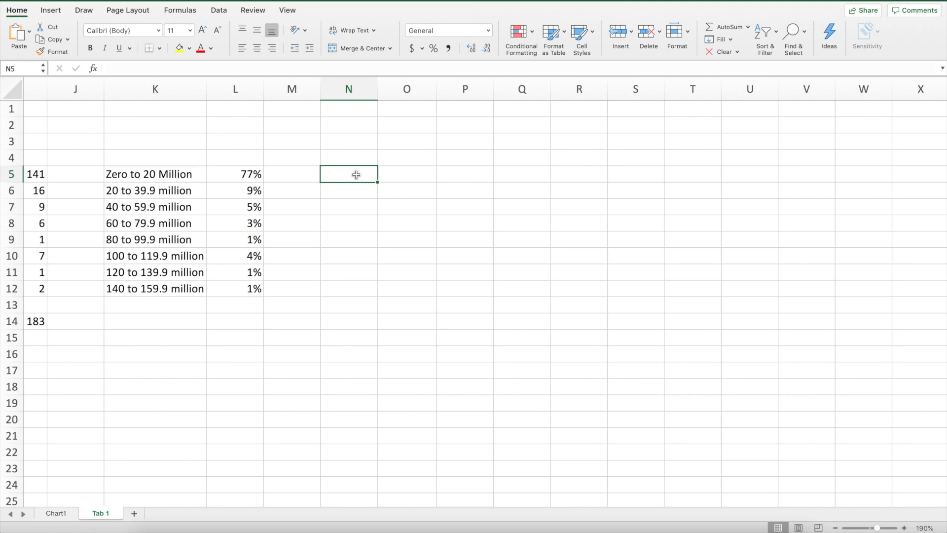
text(=skew()
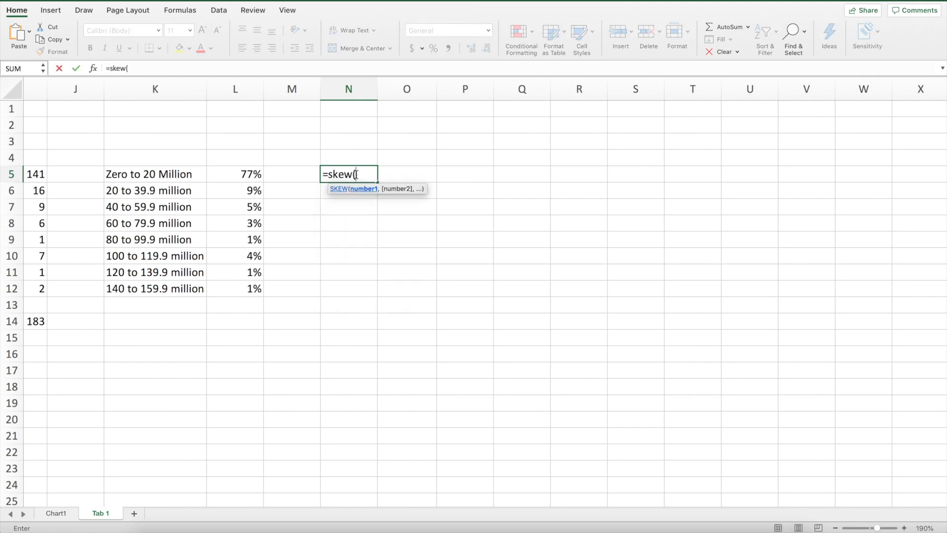
scroll(186, 313, left, 5)
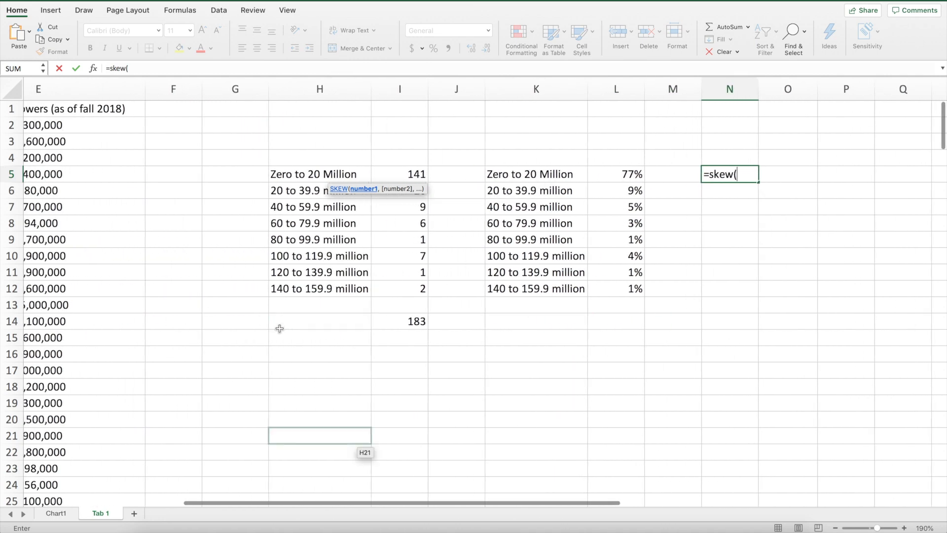
scroll(238, 332, left, 3)
scroll(239, 332, down, 15)
scroll(238, 332, down, 18)
scroll(237, 332, down, 16)
scroll(766, 191, up, 20)
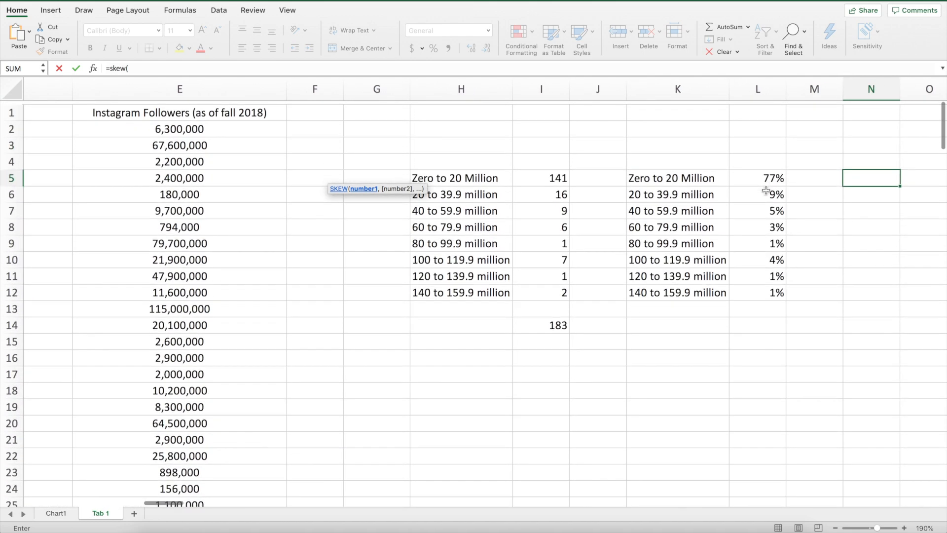
scroll(765, 190, right, 5)
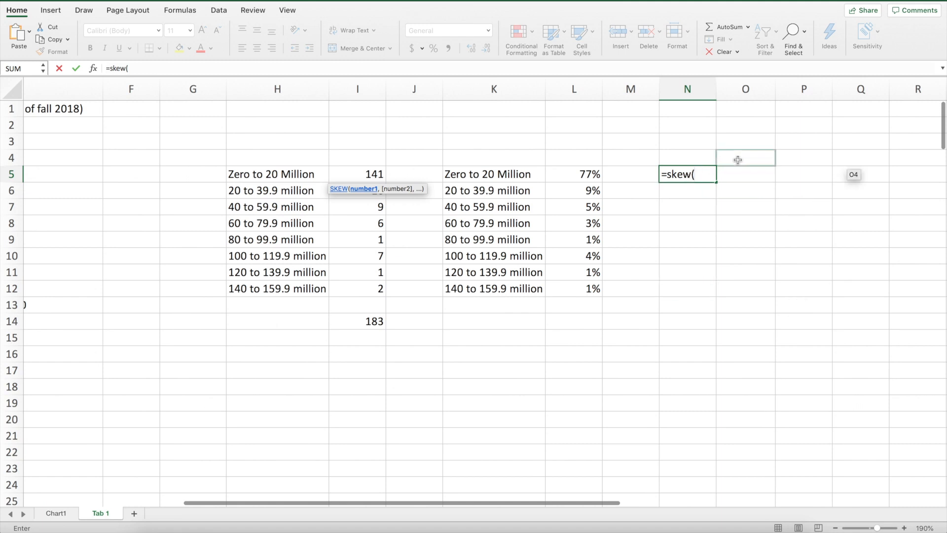
text(e2:e1)
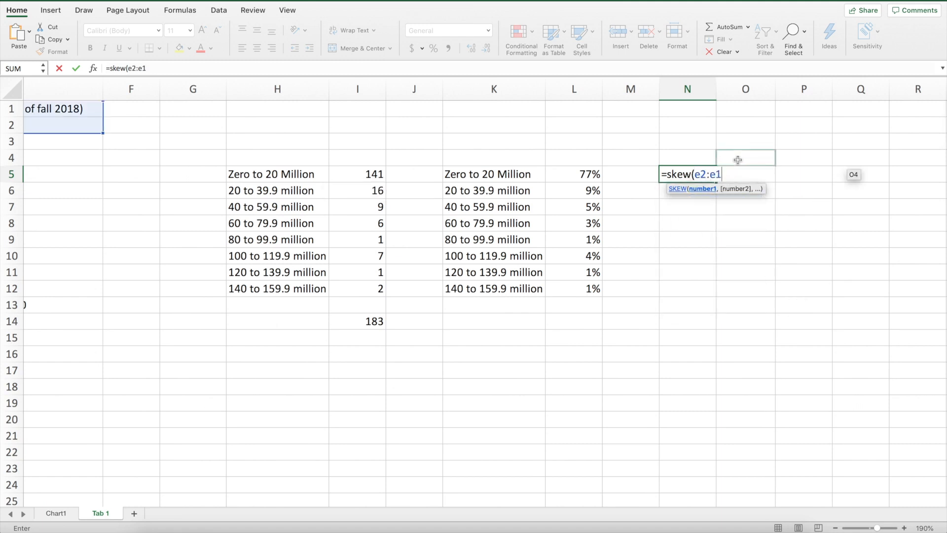
text(84))
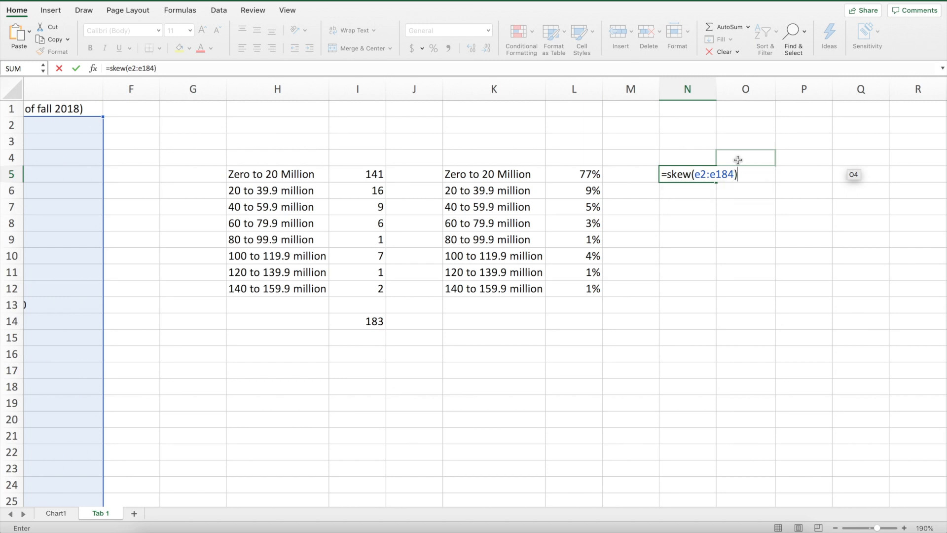
key(Return)
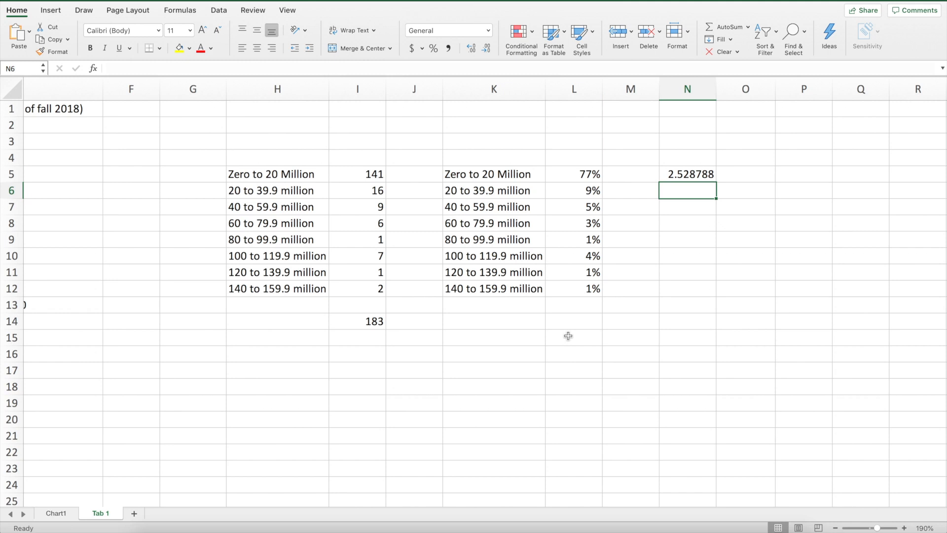
- Calculate the minimum follower count in cell N7 with =min(e2:e184)
click(702, 206)
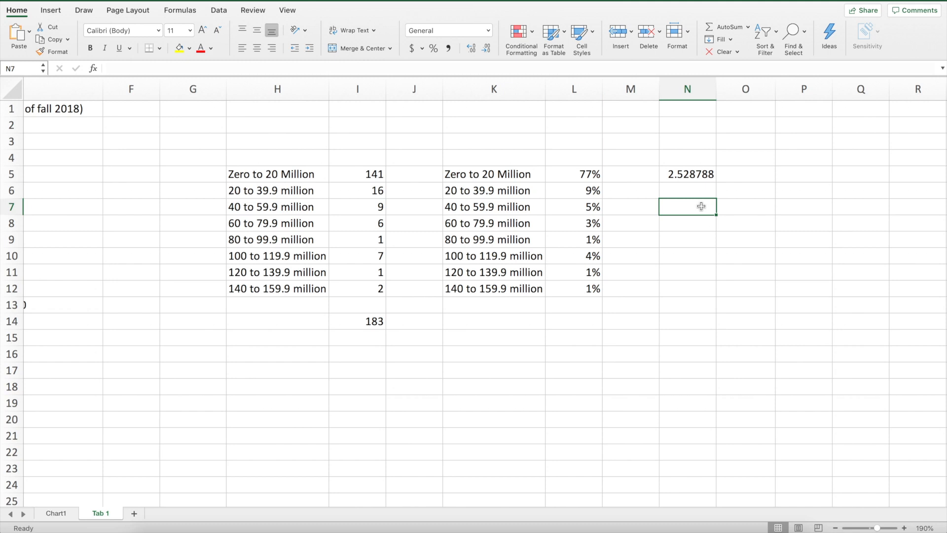
text(=min)
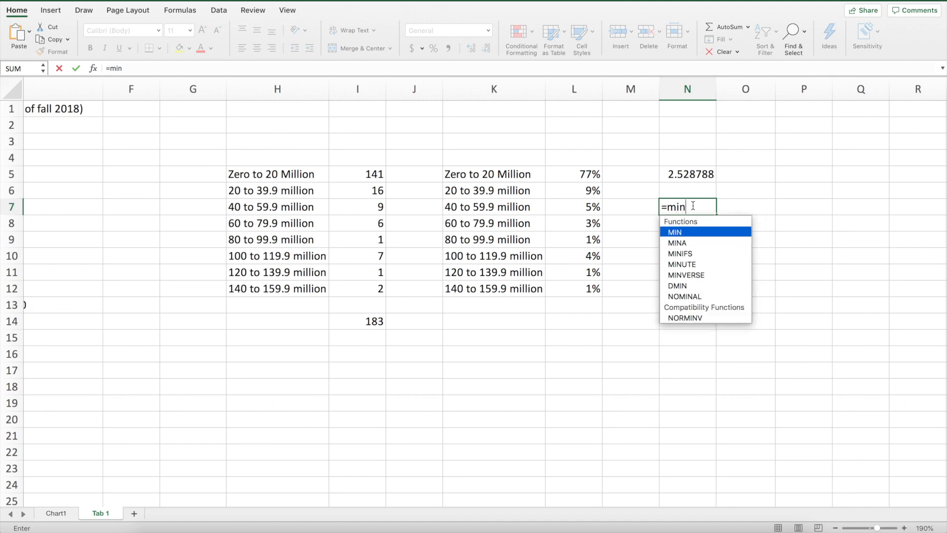
text((e2)
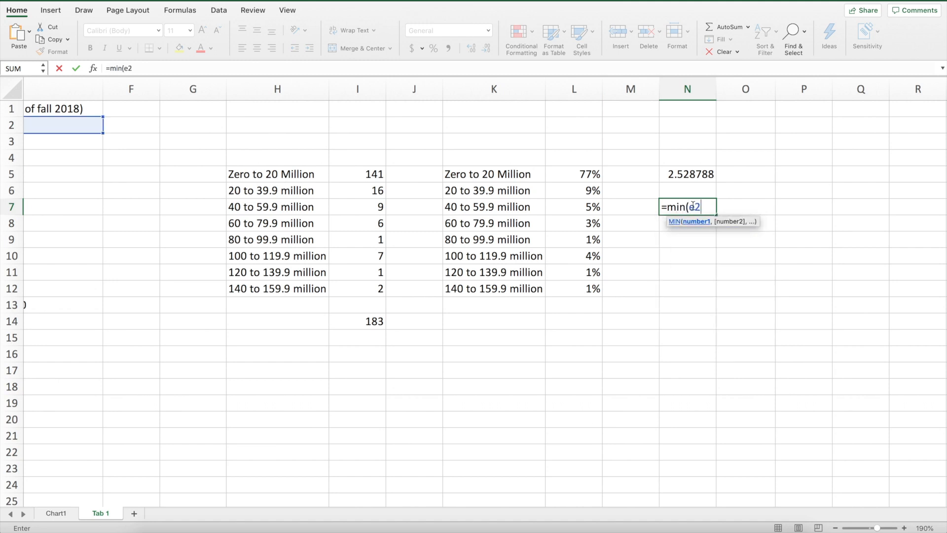
text(:e1)
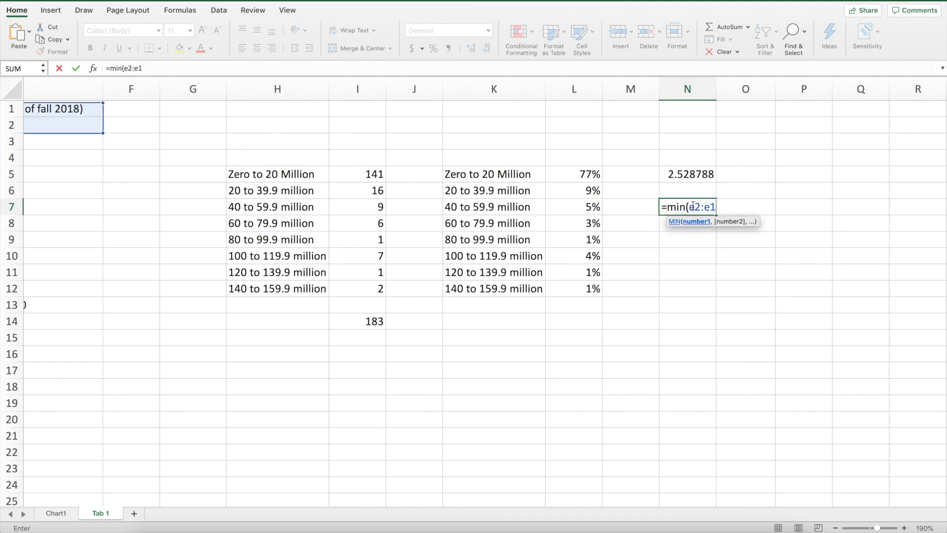
text(84)
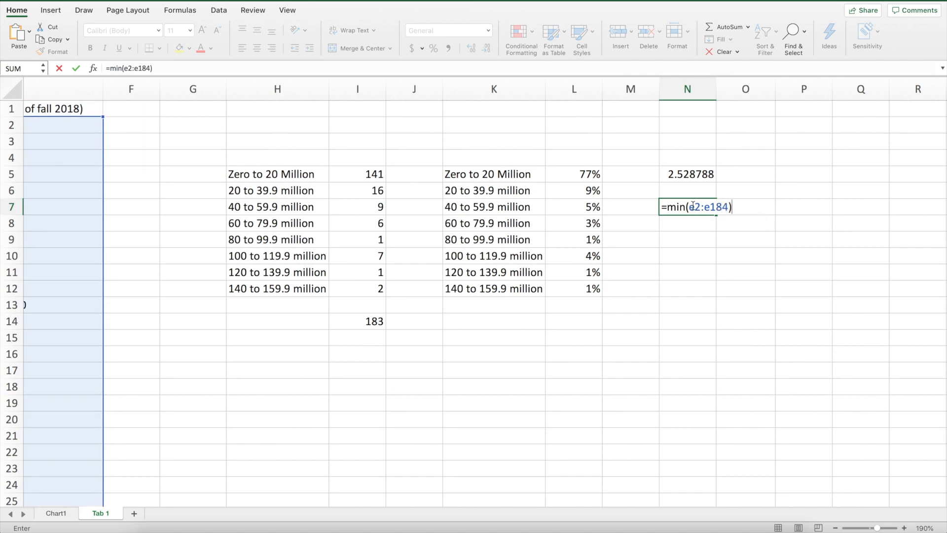
key(Return)
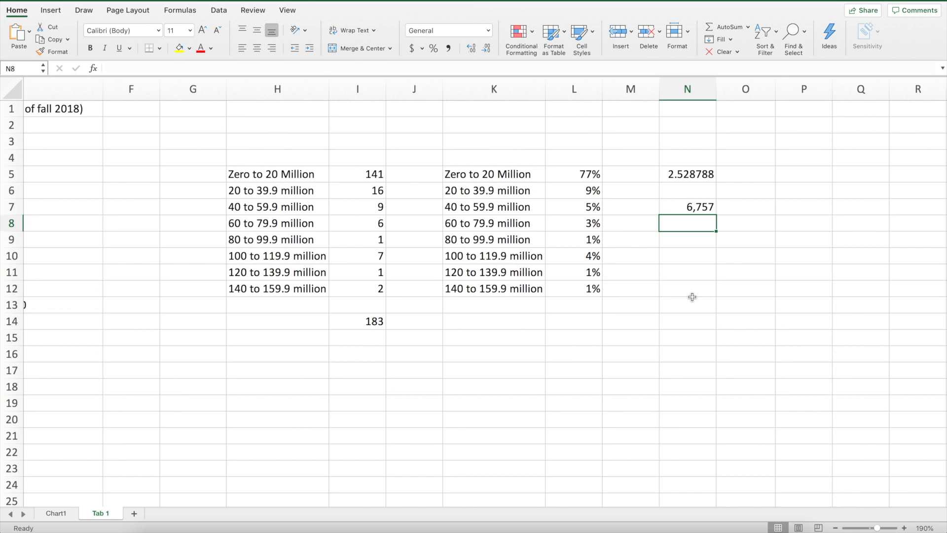
- Calculate the first quartile of the follower counts in cell N8 with =quartile(e2:e184,1)
text(=qua)
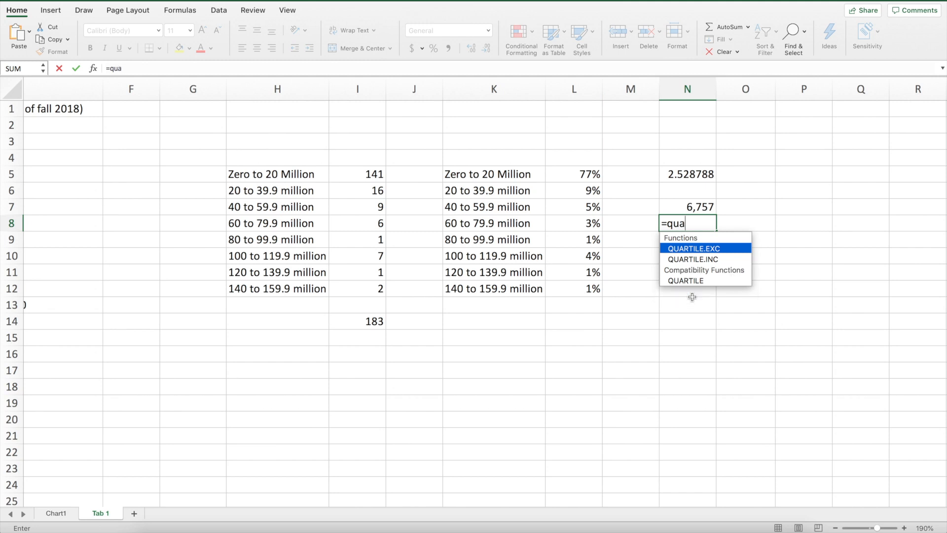
text(rtile(e2)
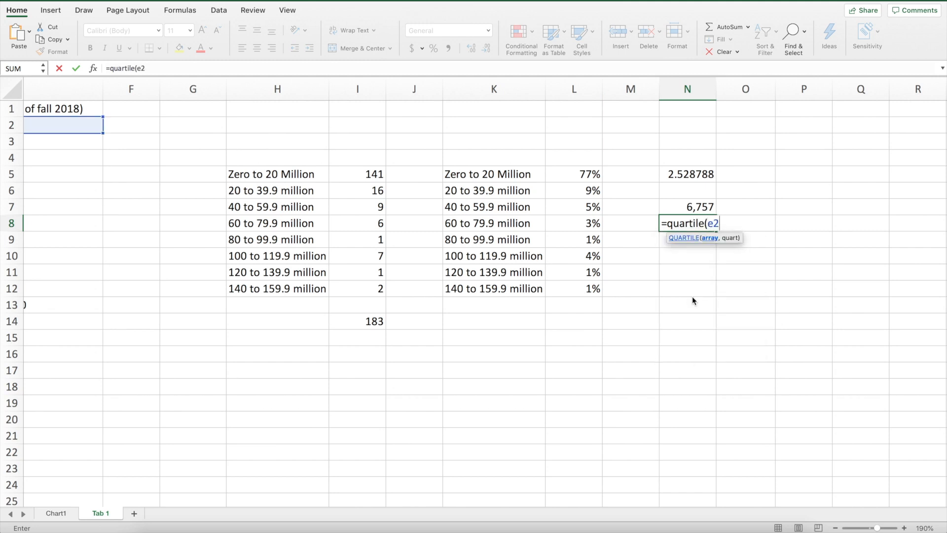
text(:e184)
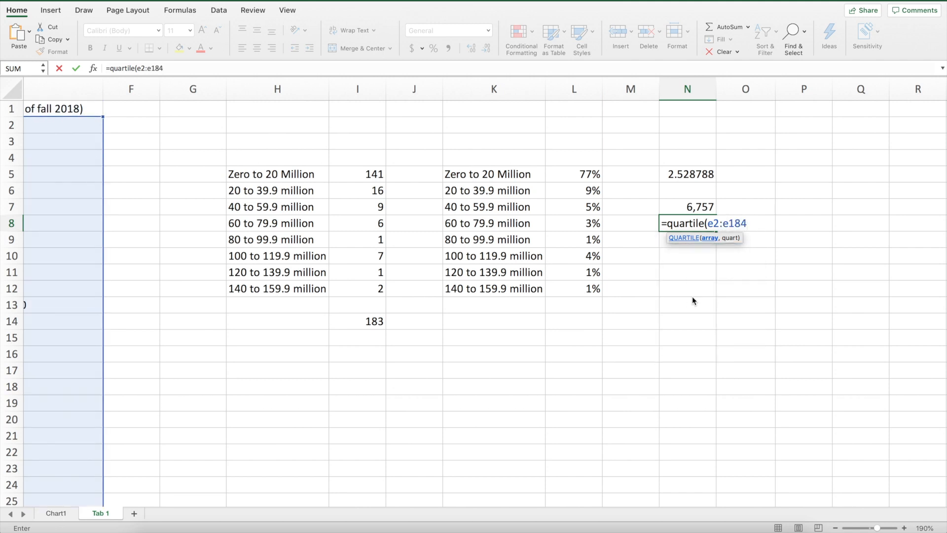
text(,1)
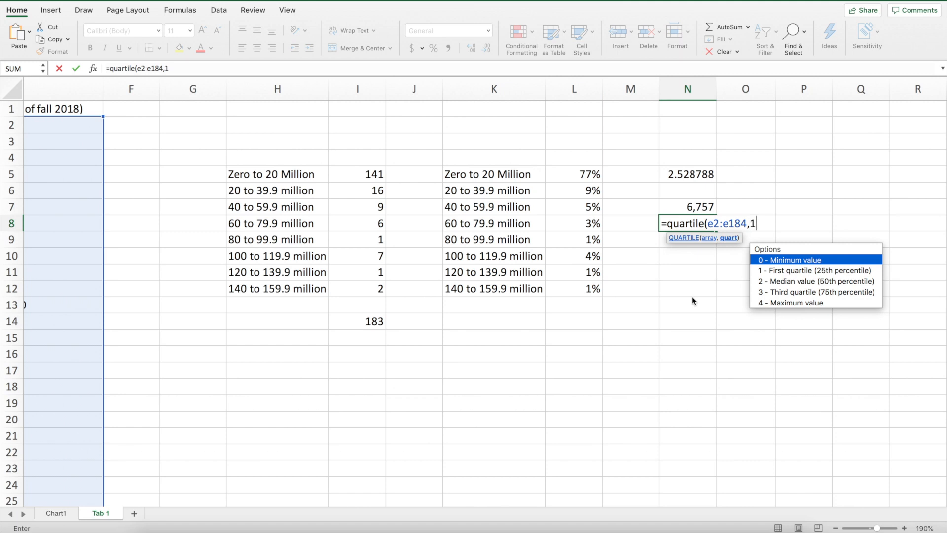
key(Return)
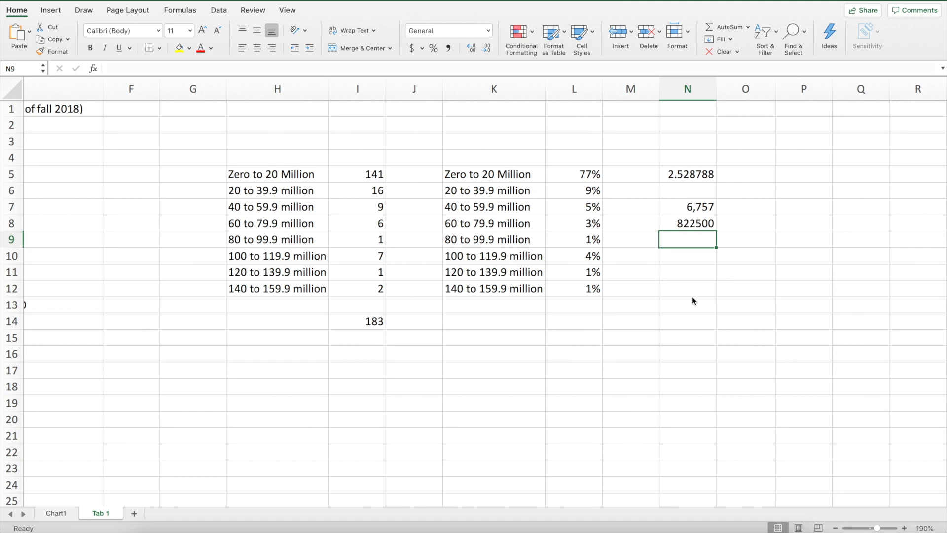
- Calculate the median follower count in cell N9 using the whole column E with =median(e:e)
text(=)
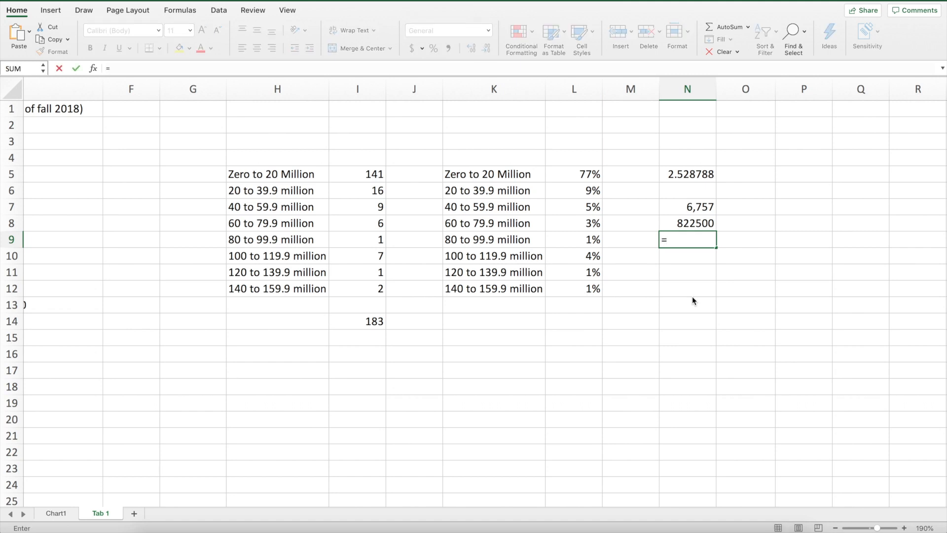
text(med)
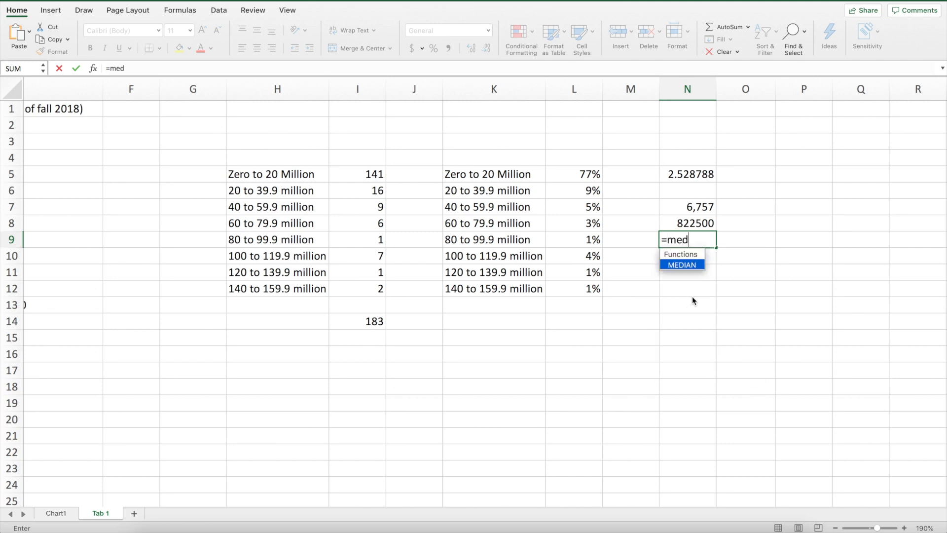
text(ian()
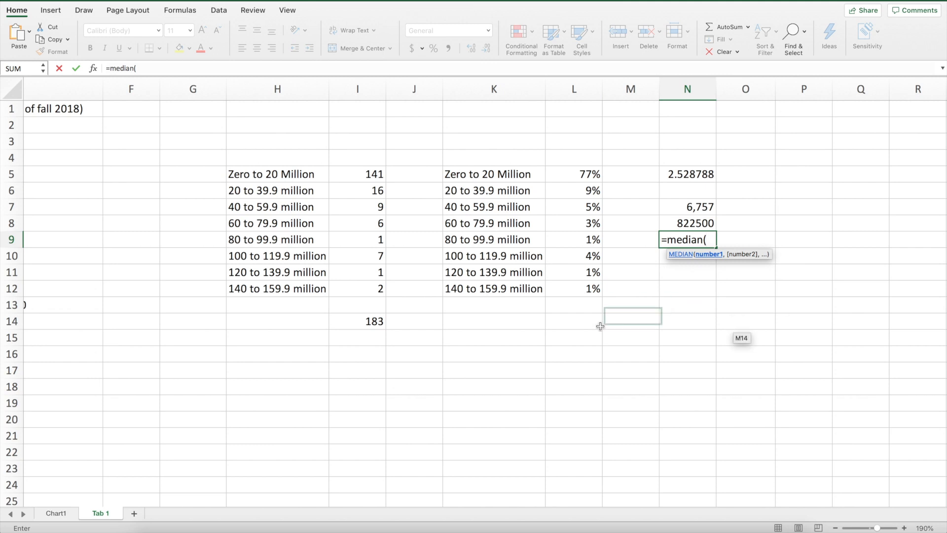
text(e)
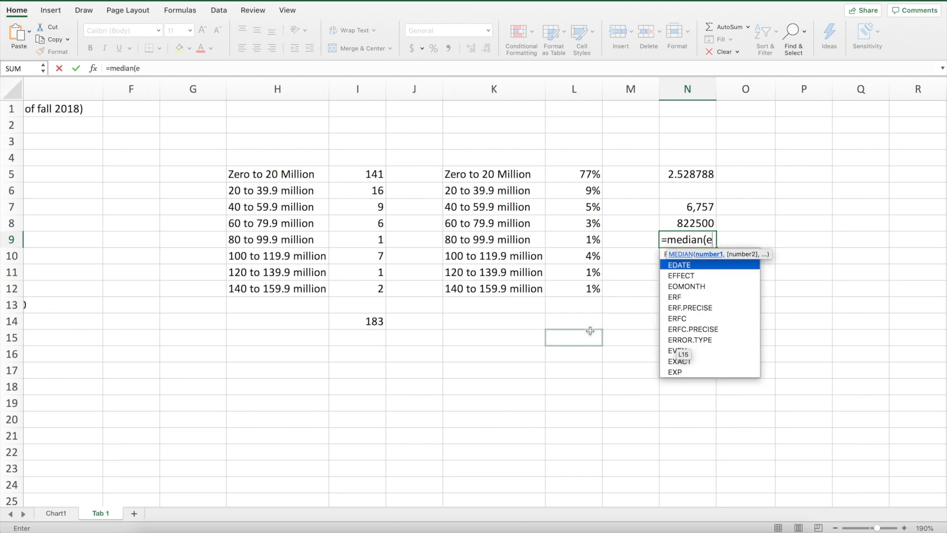
text(:e))
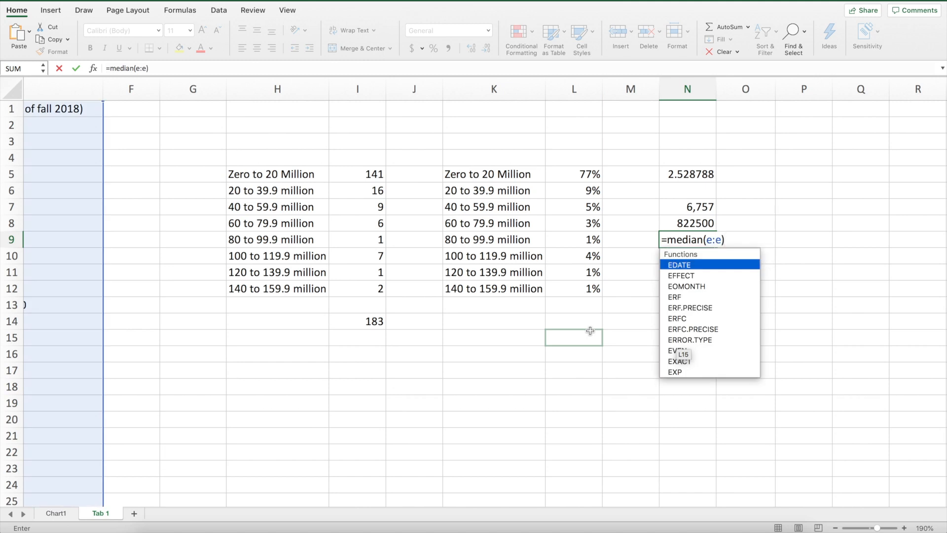
key(Return)
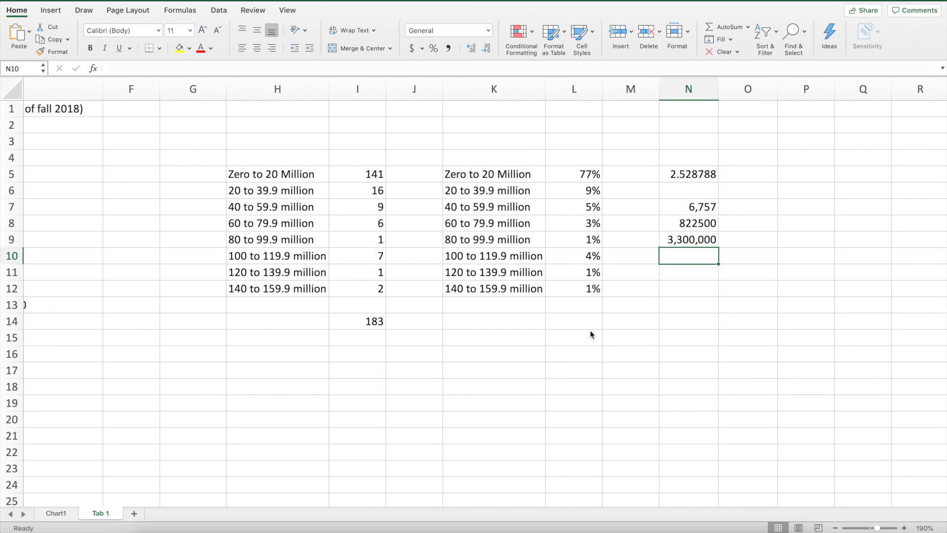
- Calculate the second quartile of column E in cell N10 with =quartile(e:e,2), and clear the cell again
text(=qu)
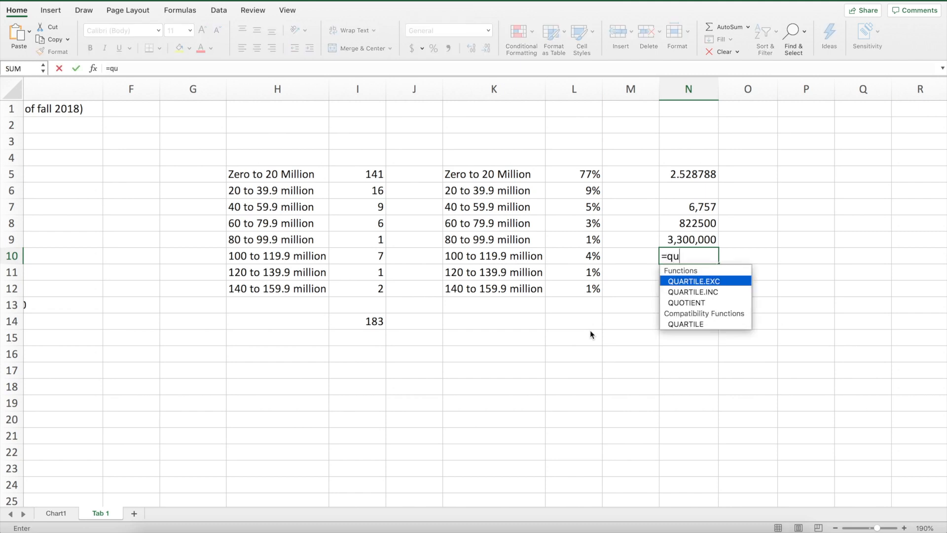
text(artile(e)
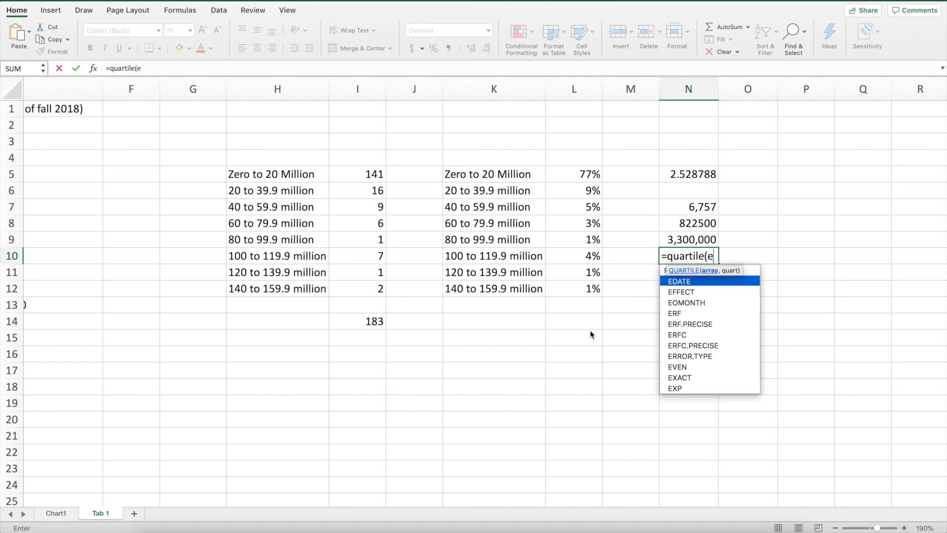
text(:e,2)
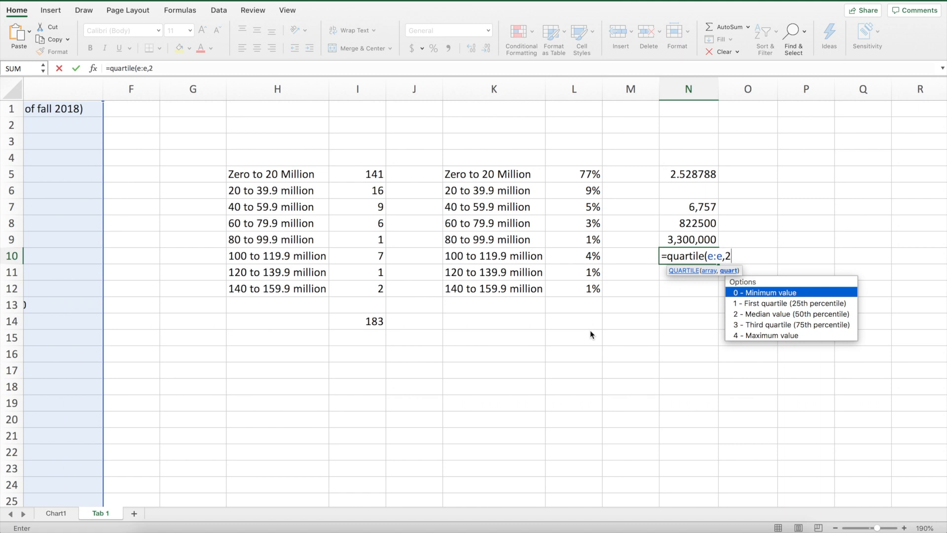
text())
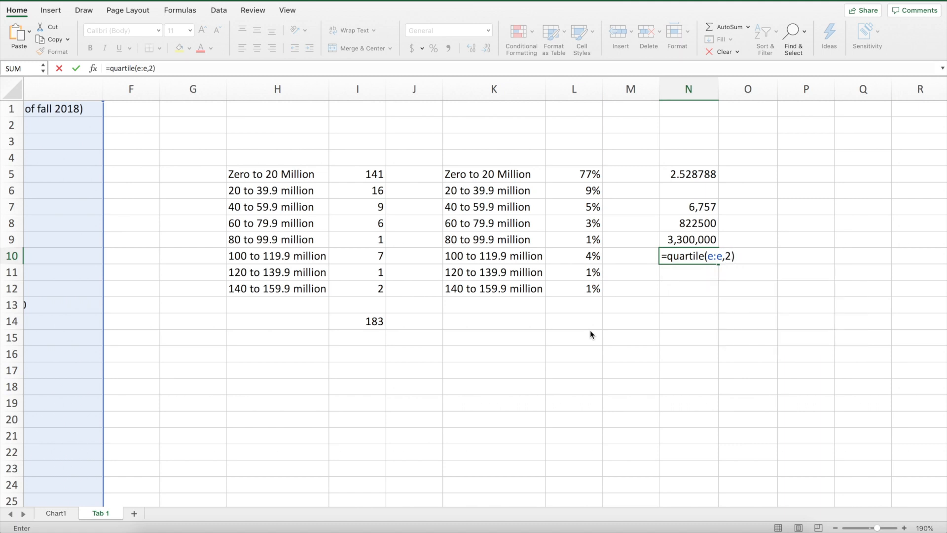
key(Return)
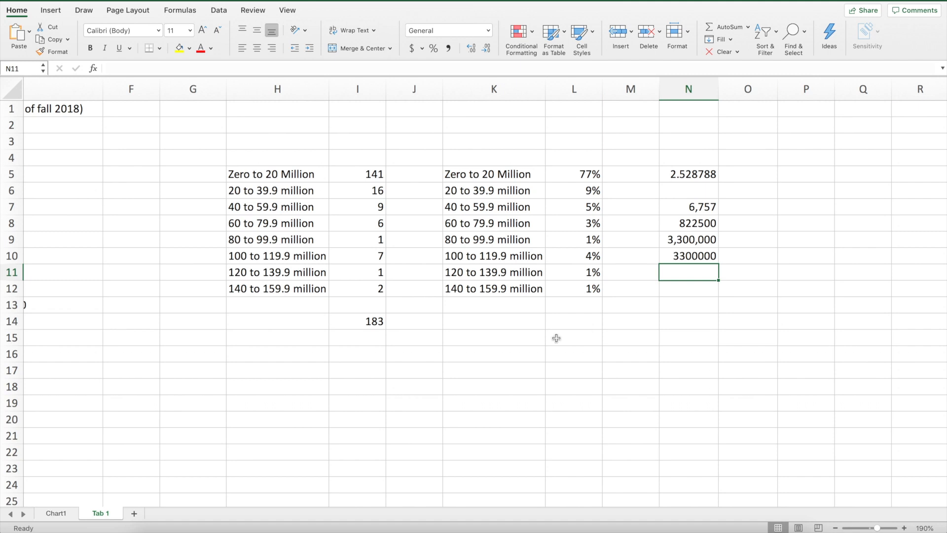
click(688, 256)
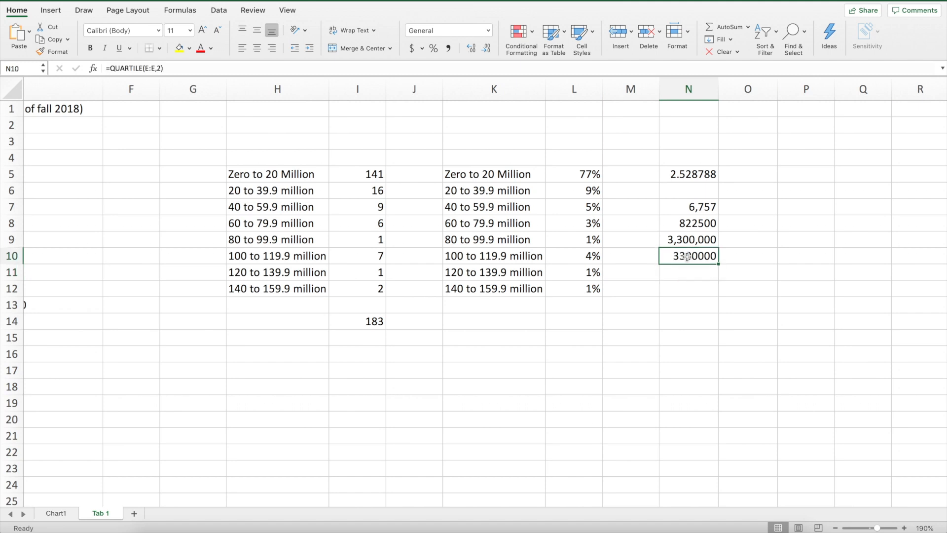
key(Delete)
- Calculate the third quartile of the follower counts in cell N10 with =quartile(e2:e184,3)
text(=)
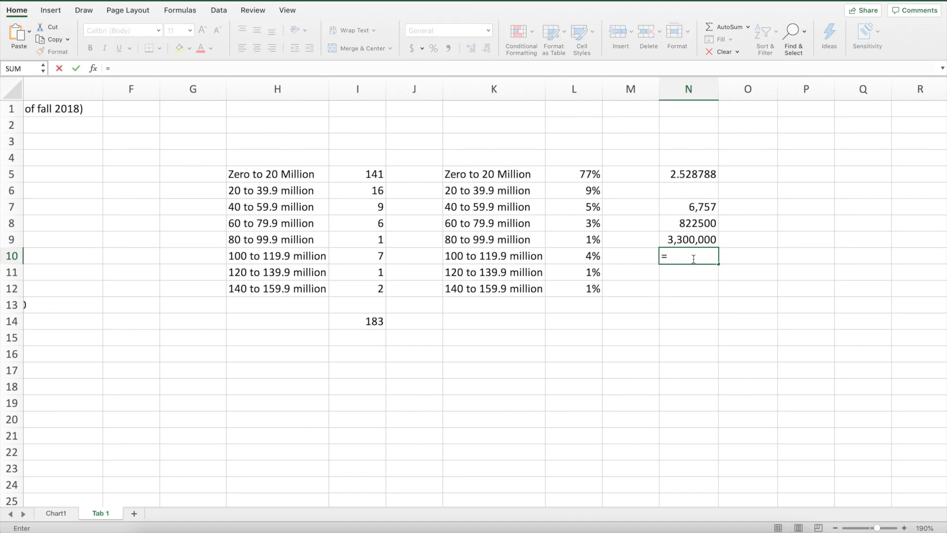
text(quartile(e2:e184,3)
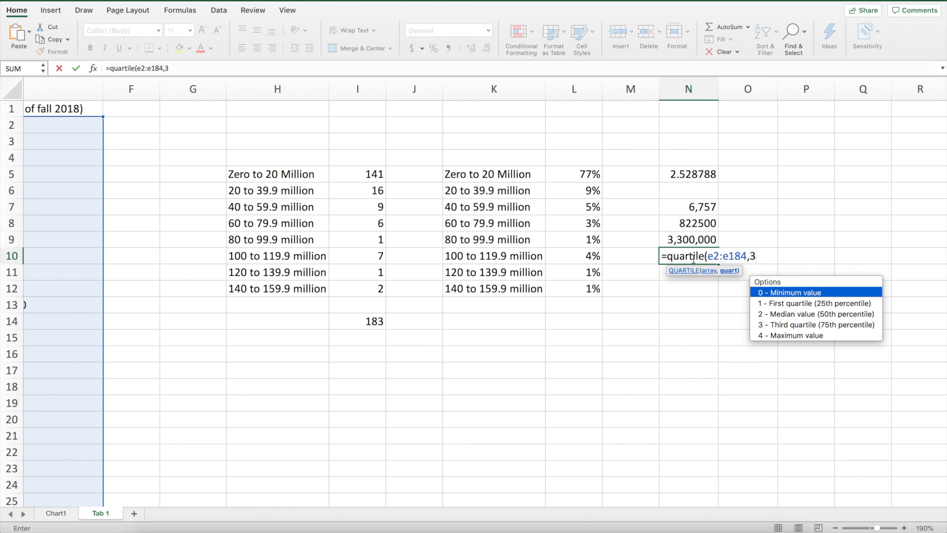
text())
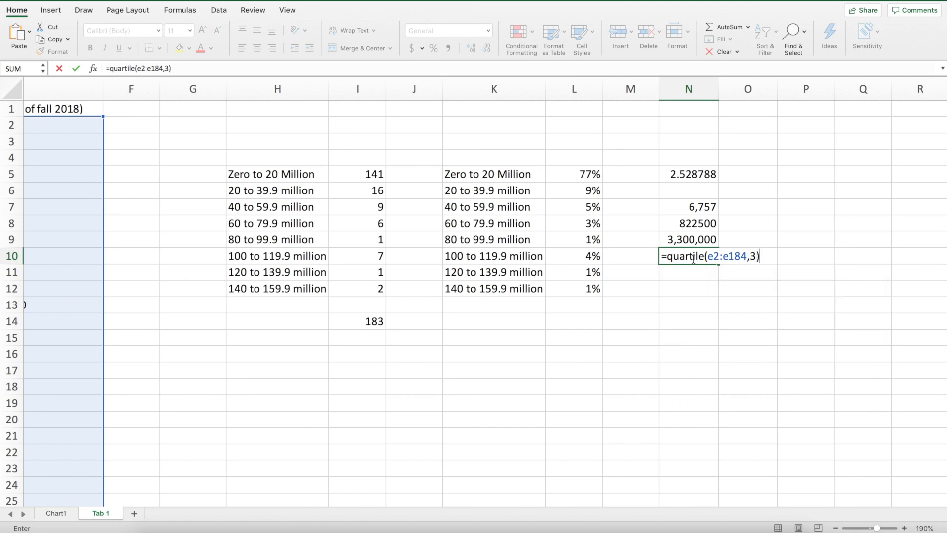
key(Return)
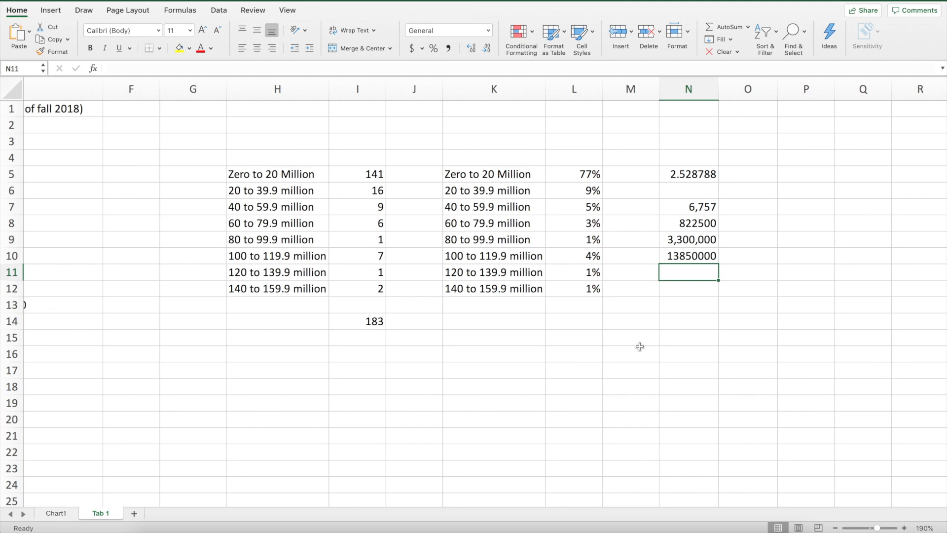
- Calculate the maximum follower count in cell N11 using the whole column E with =max(e:e)
text(=max)
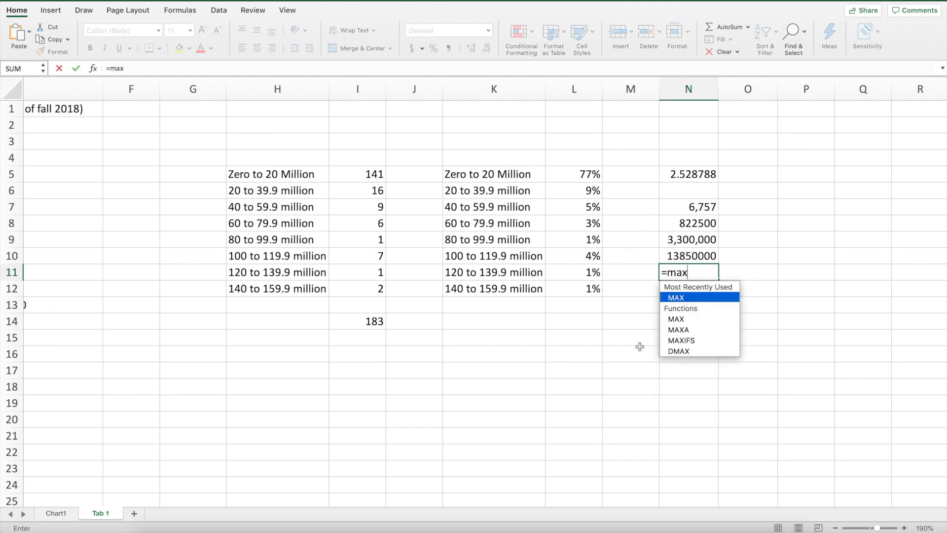
text((e)
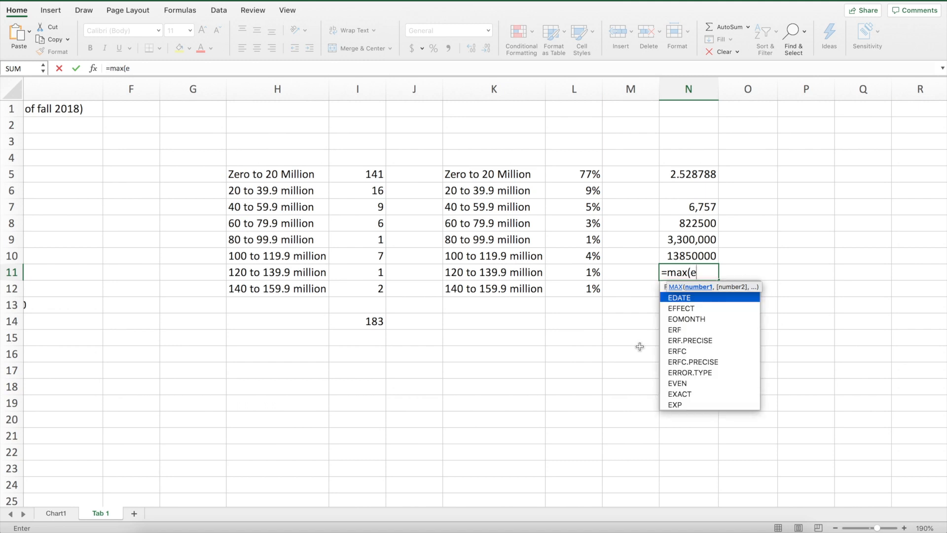
text(:e))
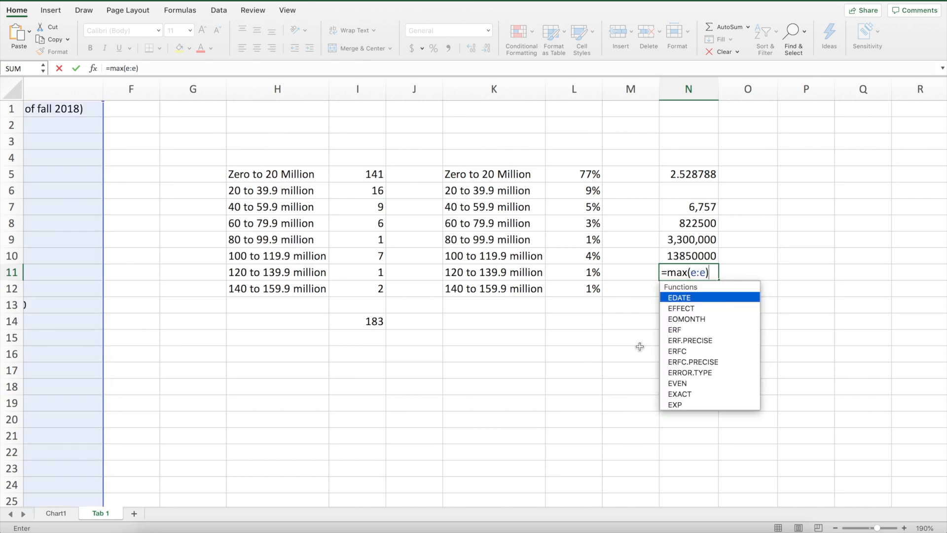
key(Return)
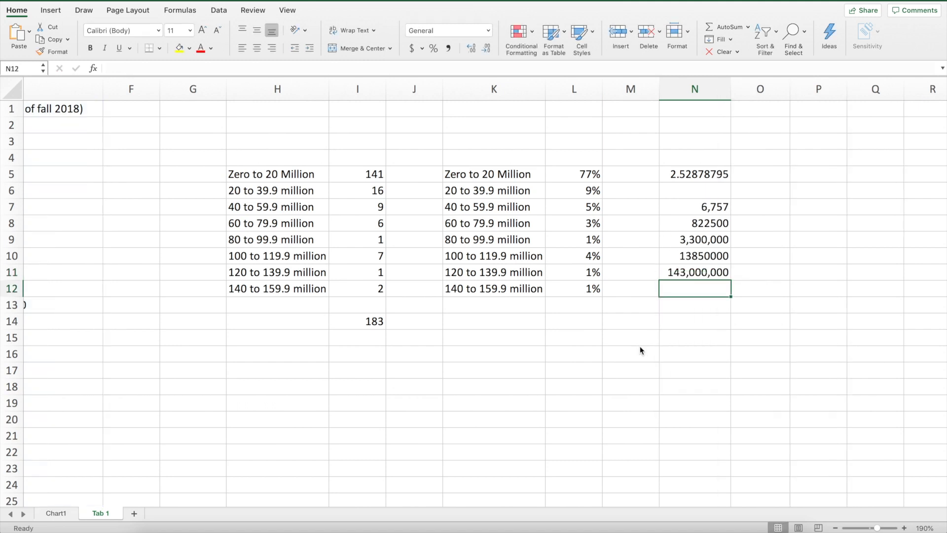